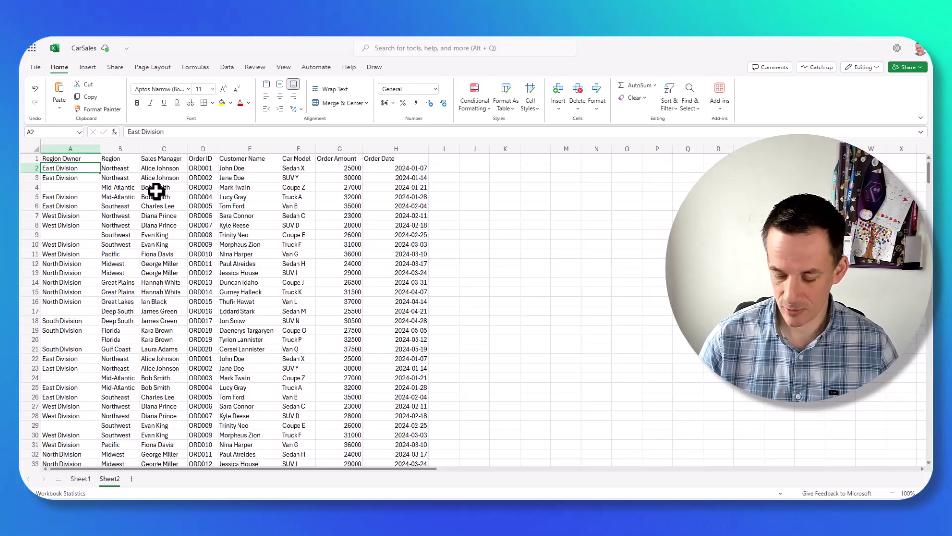
Check where the data ends and select the blank Region Owner cells A4, A9, A17 and A20
key("ctrl+End")
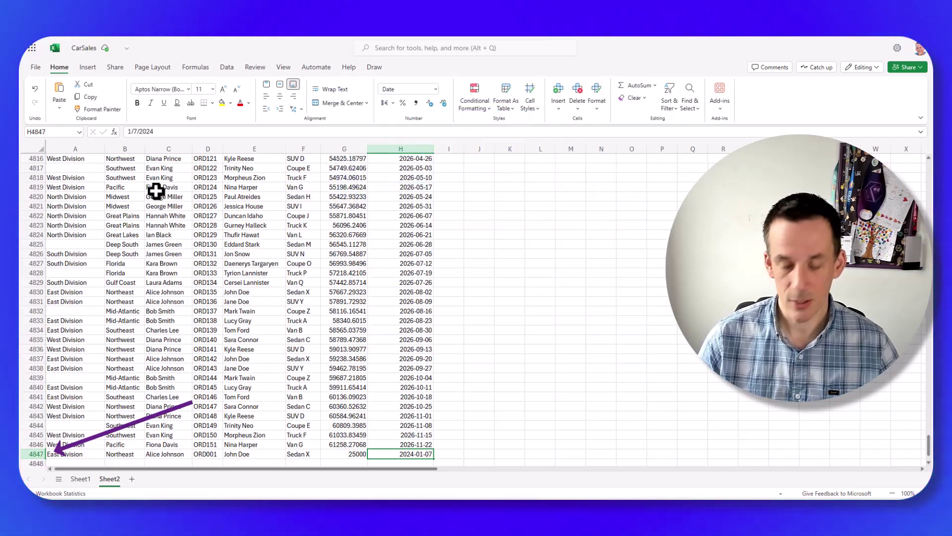
key("ctrl+Home")
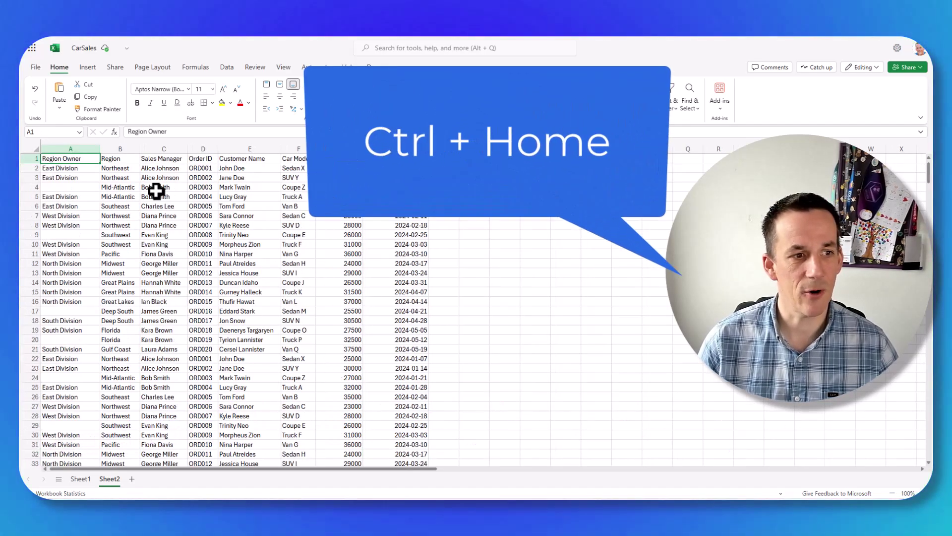
left_click(77, 187)
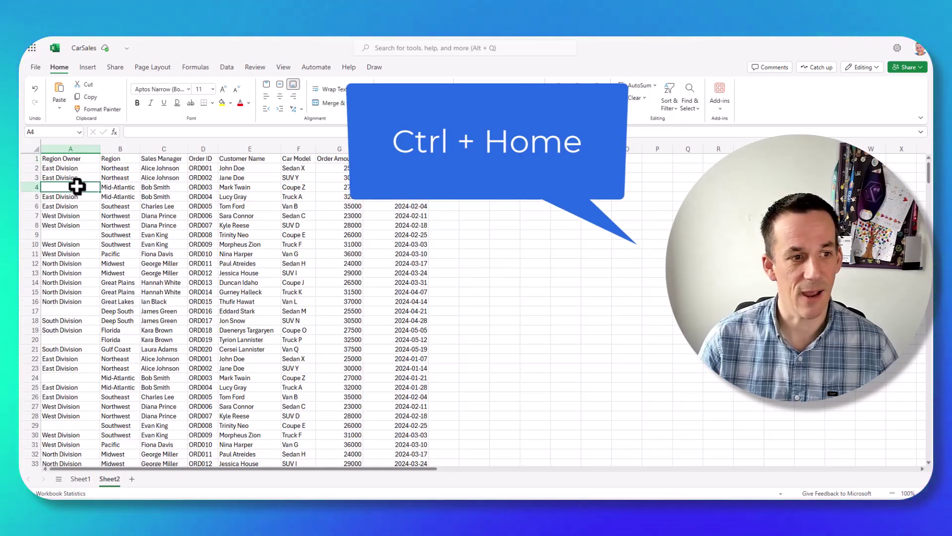
left_click(77, 237)
left_click(73, 311)
left_click(70, 340)
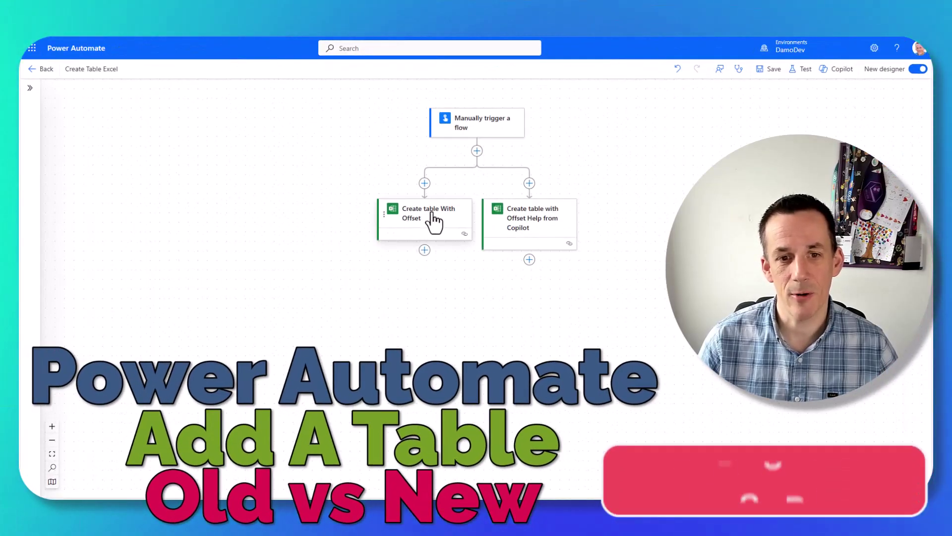
Open the Create table With Offset action and highlight the SUBTOTAL part of its Table Range
left_click(433, 214)
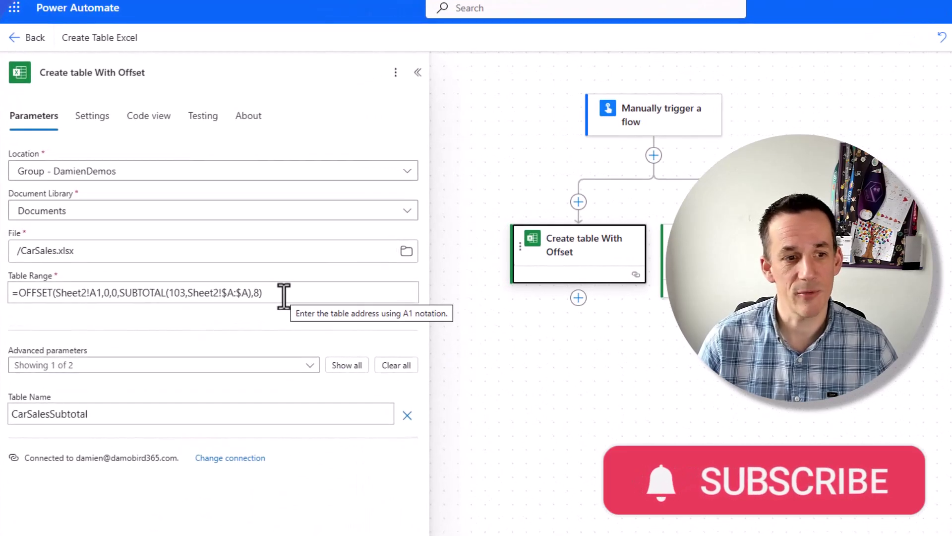
left_click(254, 292)
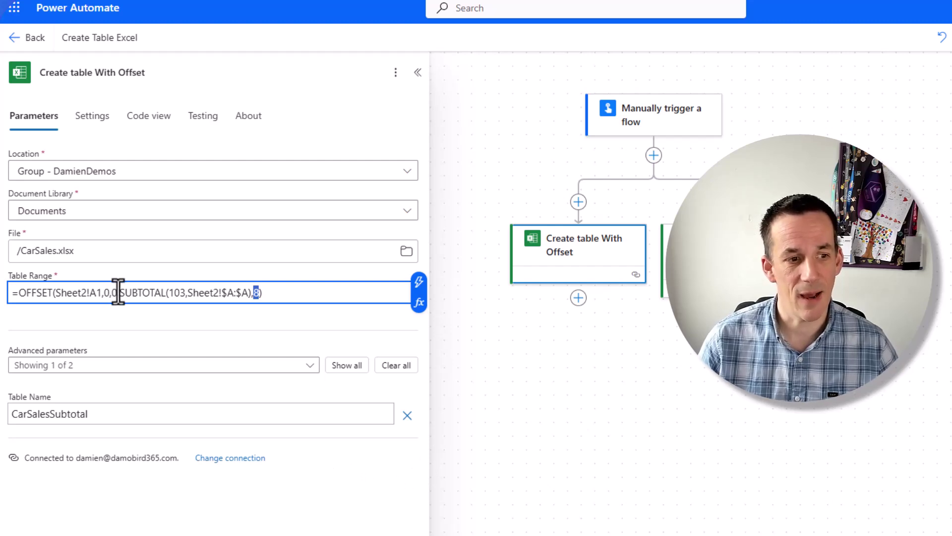
left_click_drag(118, 292, 252, 292)
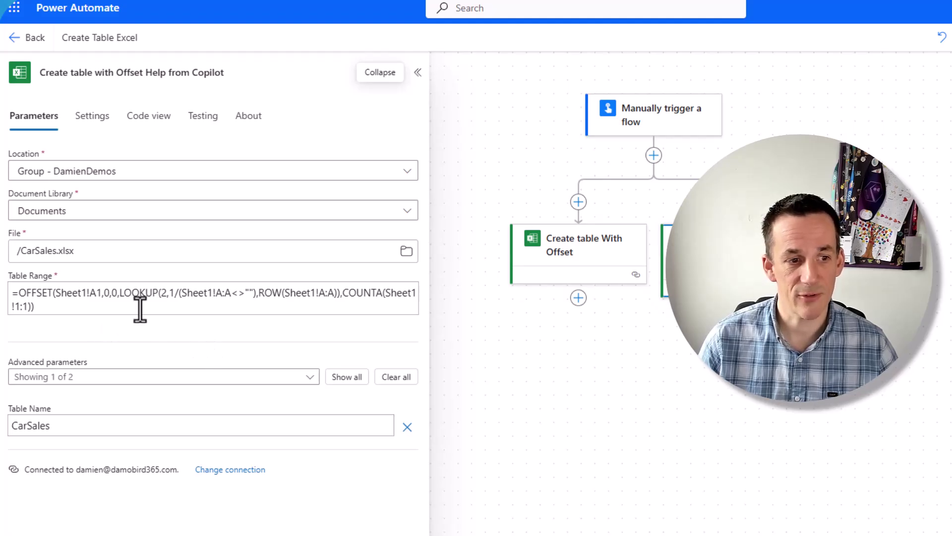
Highlight the LOOKUP and COUNTA portions of the Table Range formula and start a flow test
left_click_drag(123, 293, 249, 293)
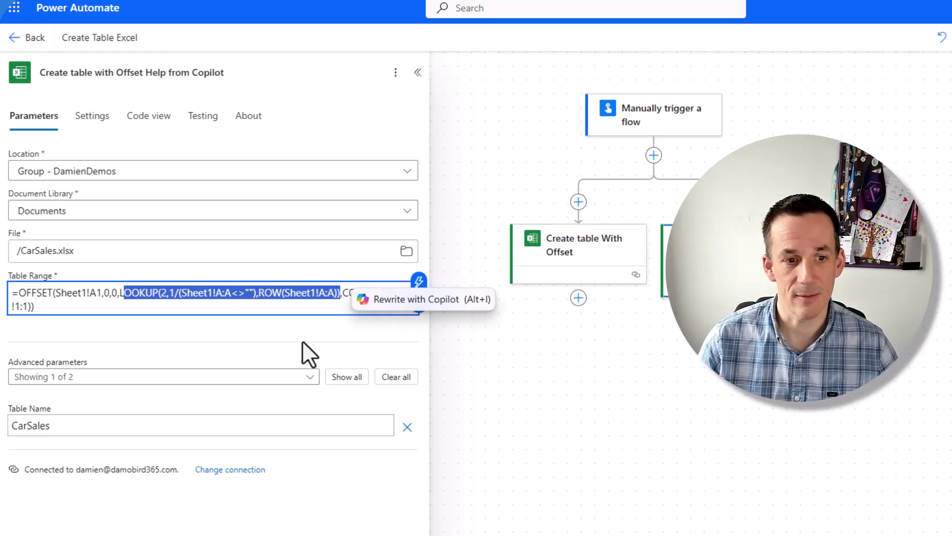
left_click_drag(343, 293, 185, 311)
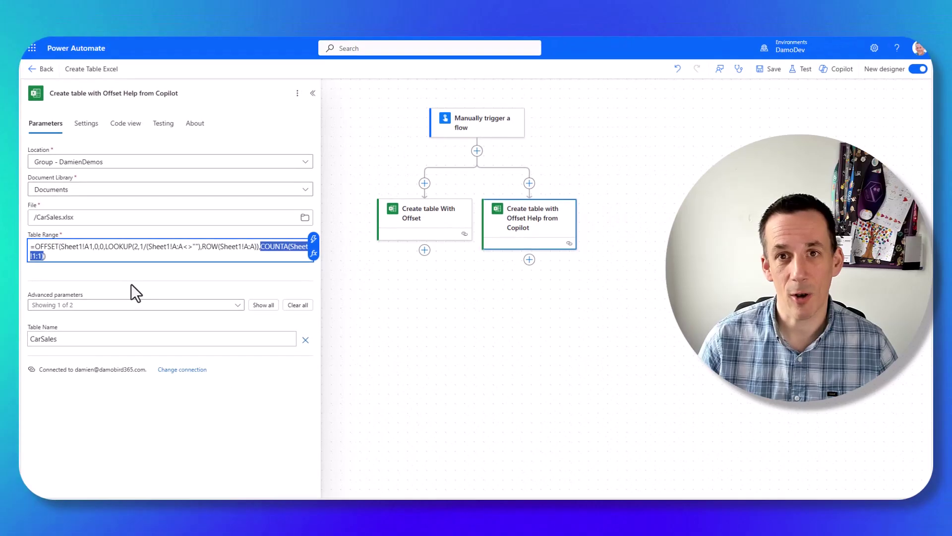
left_click(801, 70)
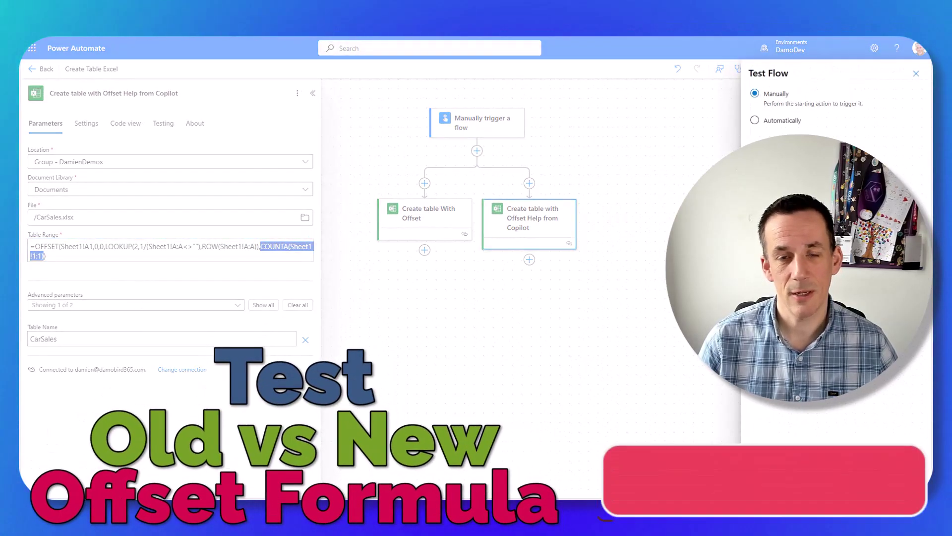
Run the flow test with the manual trigger option
left_click(772, 483)
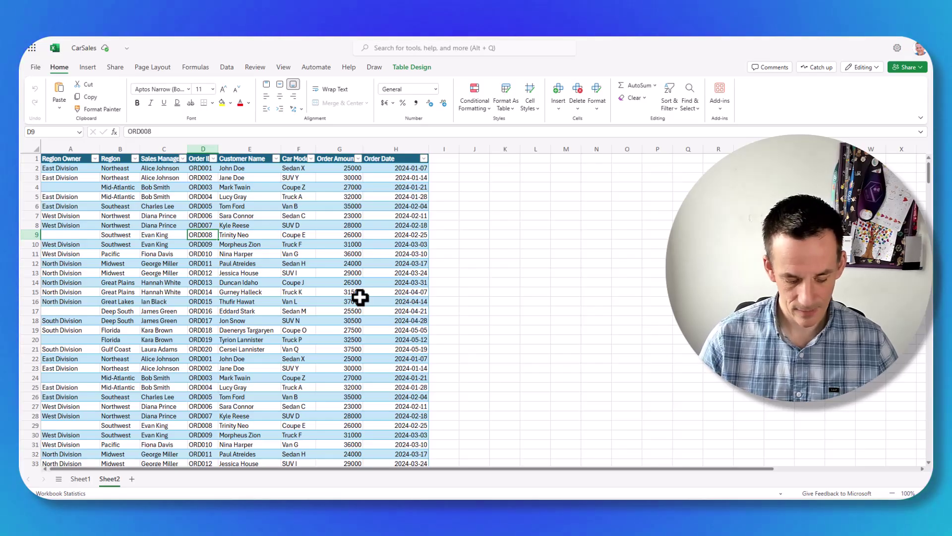
Find where the Sheet2 table banding ends and select blank Region Owner cells A3910 and A3915
key("ctrl+End")
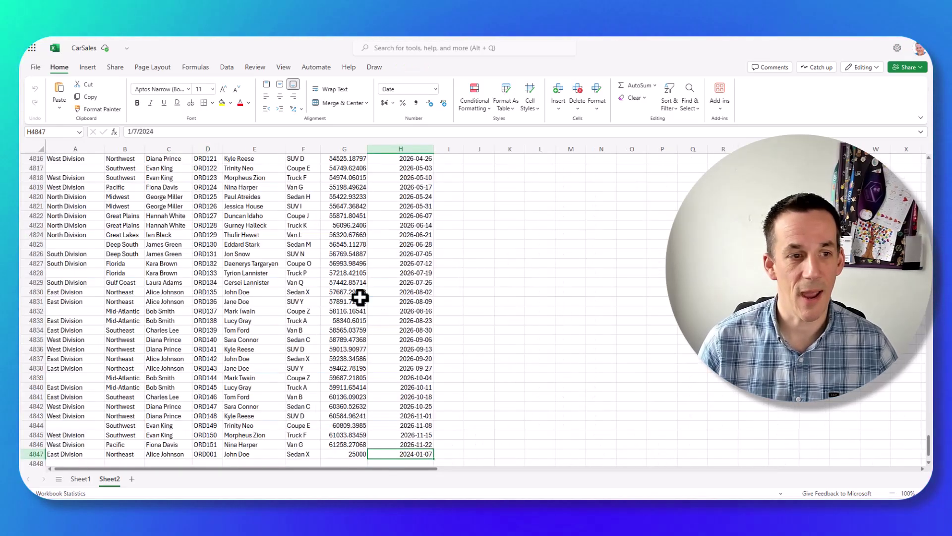
scroll(112, 442, "up", 10)
scroll(106, 421, "up", 10)
scroll(106, 393, "up", 10)
scroll(106, 375, "up", 10)
scroll(108, 375, "up", 11)
scroll(109, 376, "up", 11)
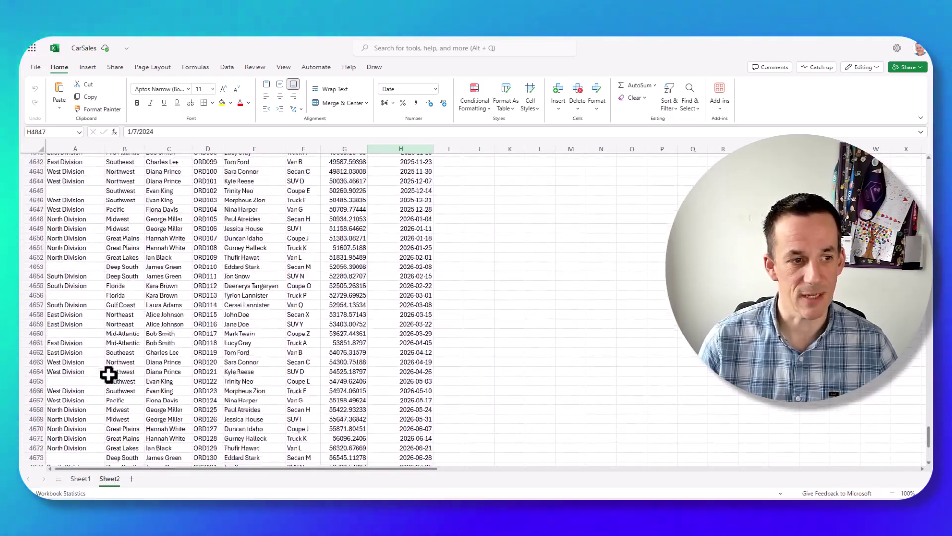
scroll(108, 376, "up", 11)
scroll(108, 375, "up", 11)
scroll(108, 374, "up", 11)
scroll(109, 374, "up", 11)
scroll(108, 374, "up", 11)
scroll(109, 374, "up", 11)
scroll(108, 375, "up", 9)
scroll(108, 376, "up", 9)
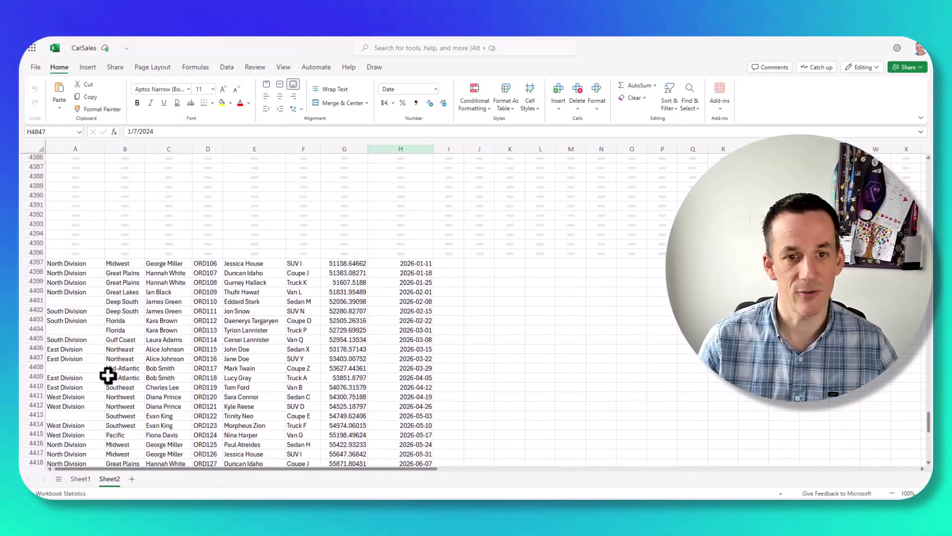
scroll(108, 375, "up", 9)
scroll(108, 375, "up", 9)
scroll(107, 377, "up", 11)
scroll(107, 377, "up", 11)
scroll(107, 378, "up", 11)
scroll(106, 379, "up", 12)
scroll(106, 378, "up", 8)
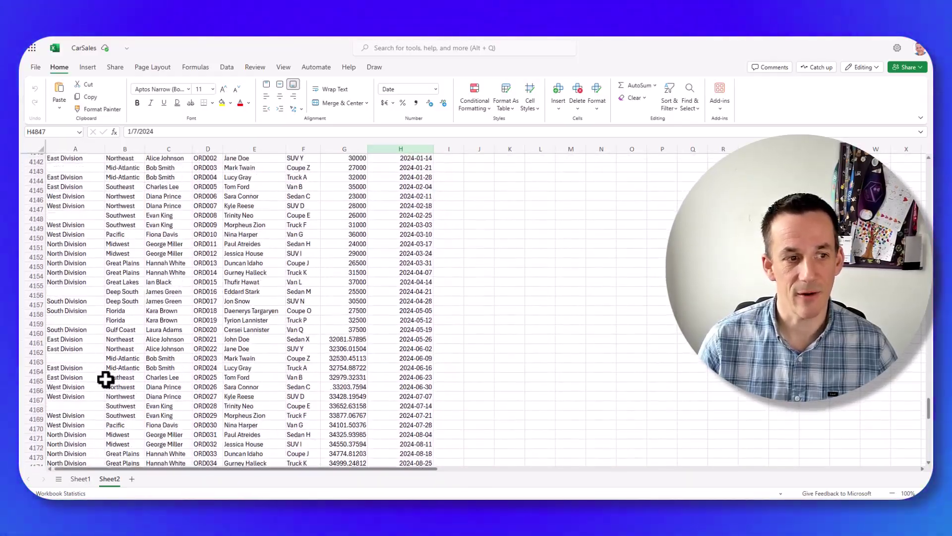
scroll(106, 379, "up", 8)
scroll(106, 379, "up", 8)
scroll(105, 379, "up", 7)
scroll(106, 379, "up", 7)
scroll(105, 380, "up", 9)
scroll(106, 380, "up", 9)
scroll(105, 380, "up", 8)
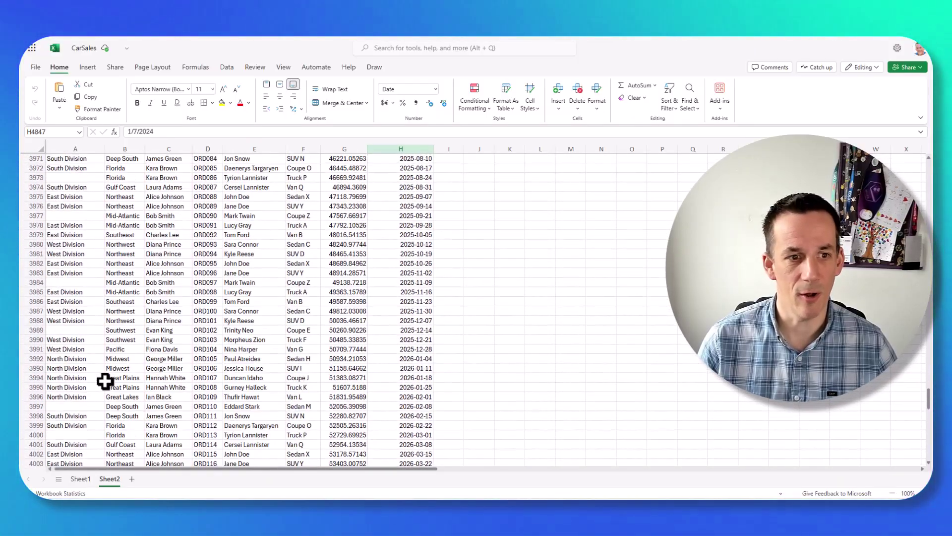
scroll(105, 380, "up", 7)
scroll(105, 380, "up", 5)
scroll(106, 380, "up", 7)
scroll(105, 380, "up", 6)
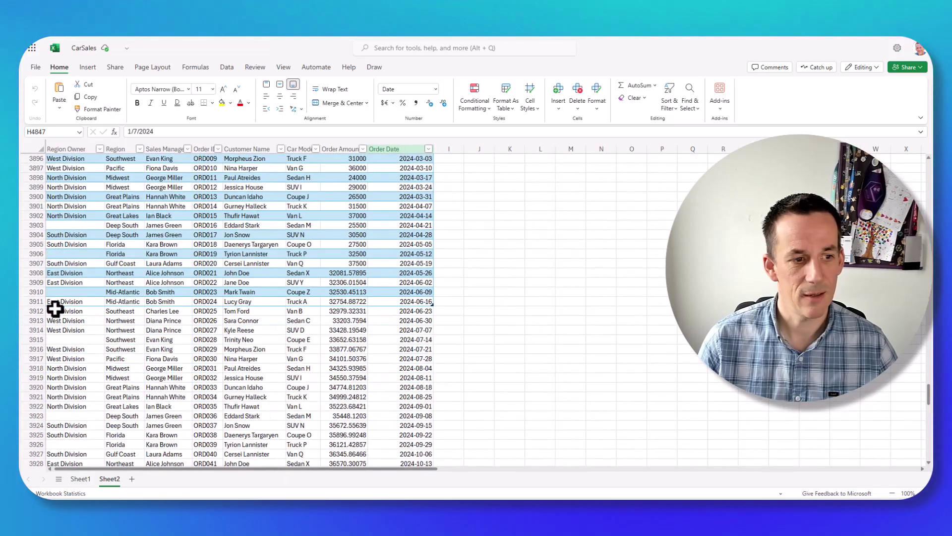
left_click(64, 293)
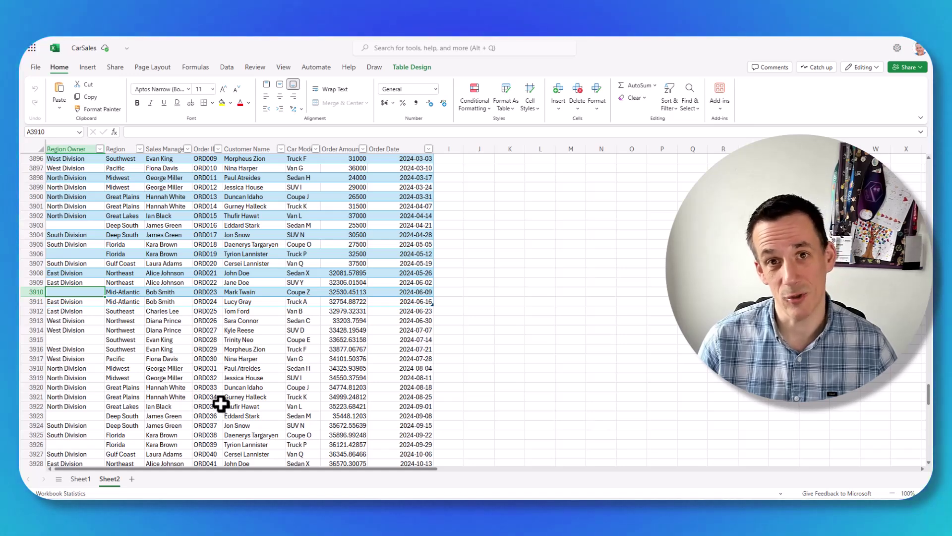
left_click(55, 340)
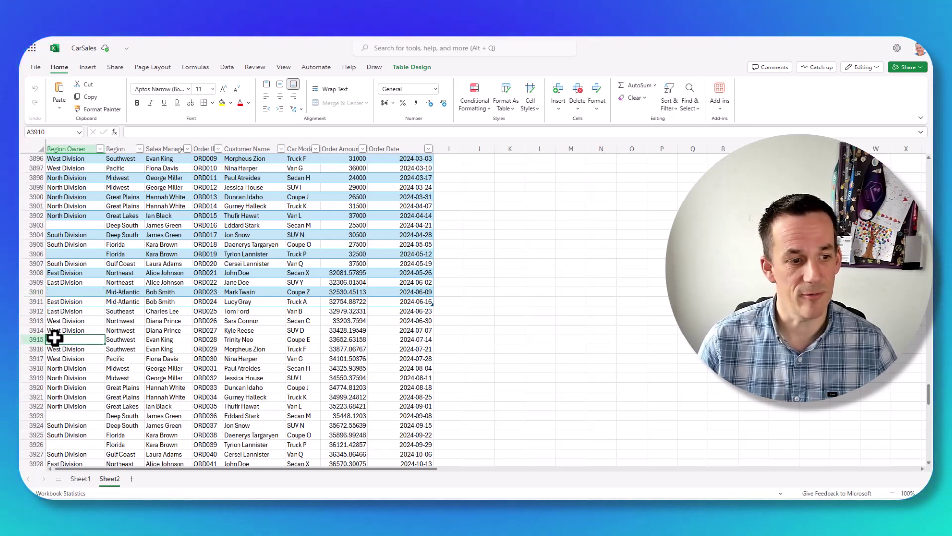
left_click(71, 292)
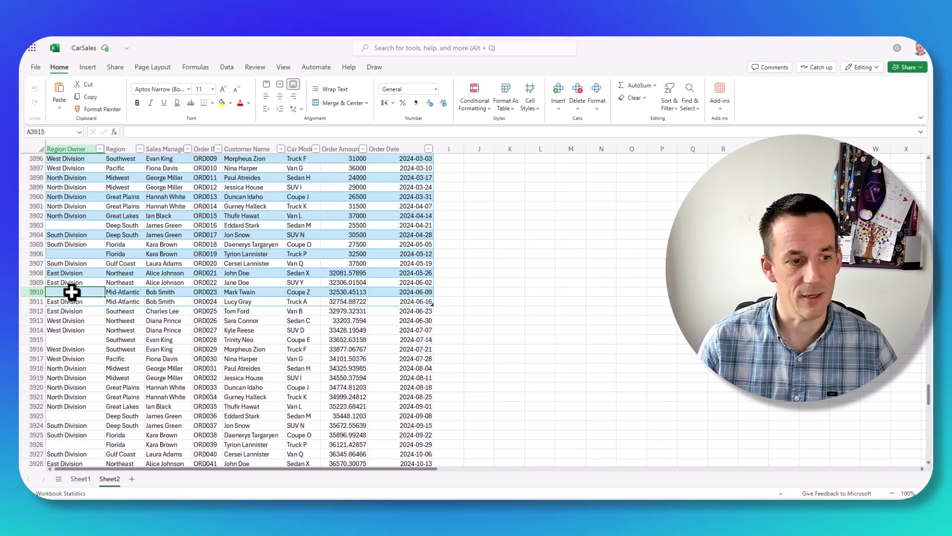
Switch to Sheet1 and verify its table reaches the last data row 4847
left_click(79, 479)
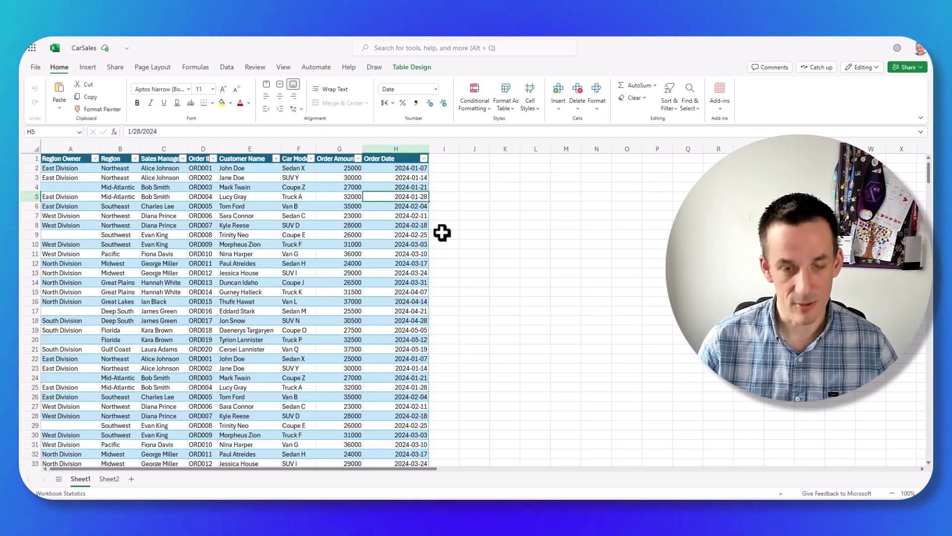
key("ctrl+End")
scroll(389, 393, "down", 3)
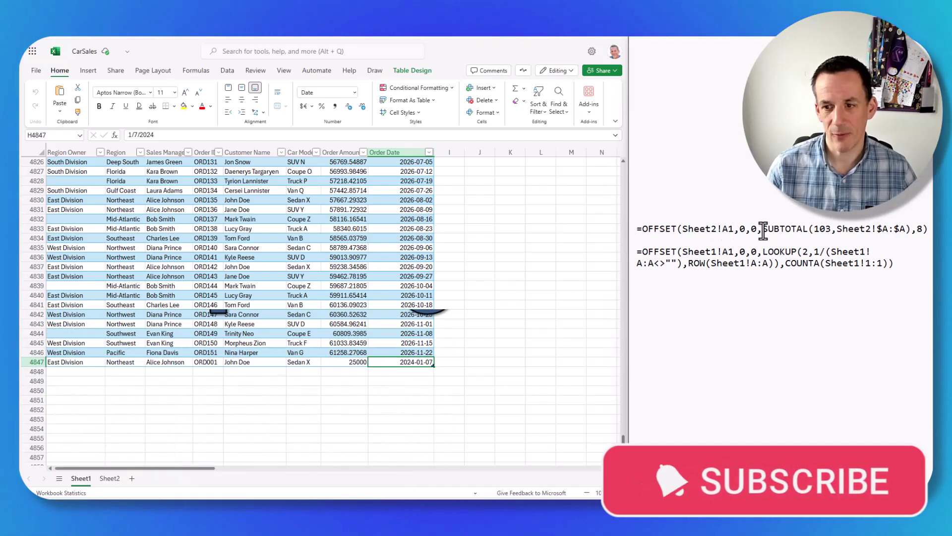
Enter =SUBTOTAL(103,Sheet2!$A:$A) in J4847, which returns 3911
left_click_drag(762, 229, 910, 232)
key("ctrl+c")
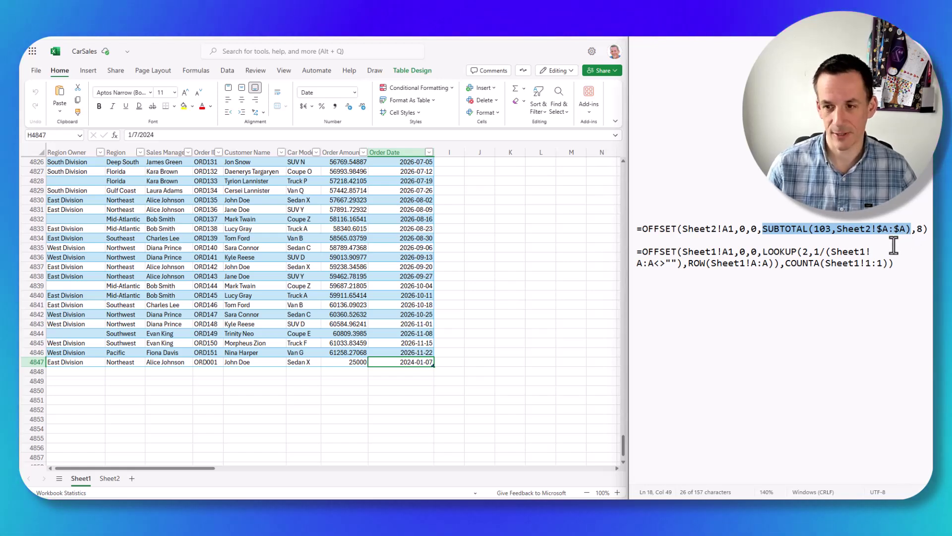
left_click(476, 361)
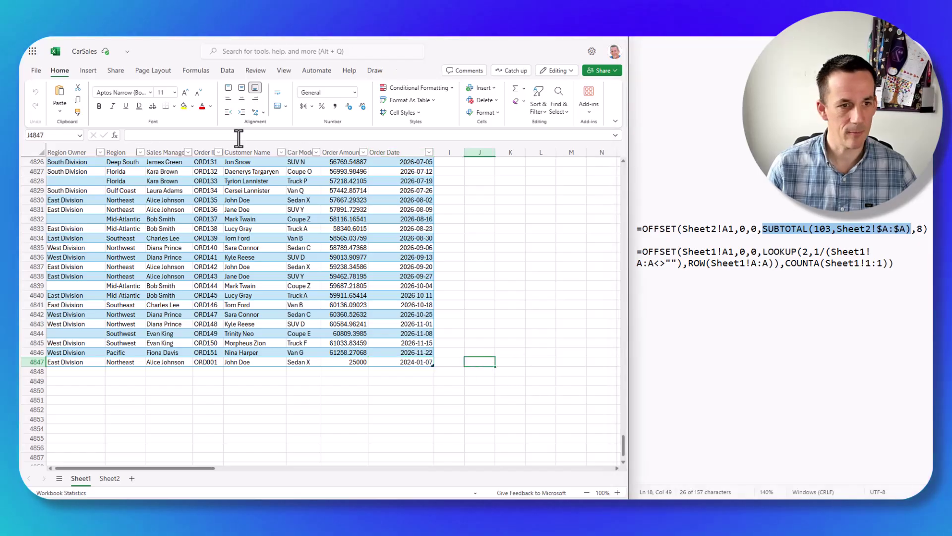
type("=")
key("ctrl+v")
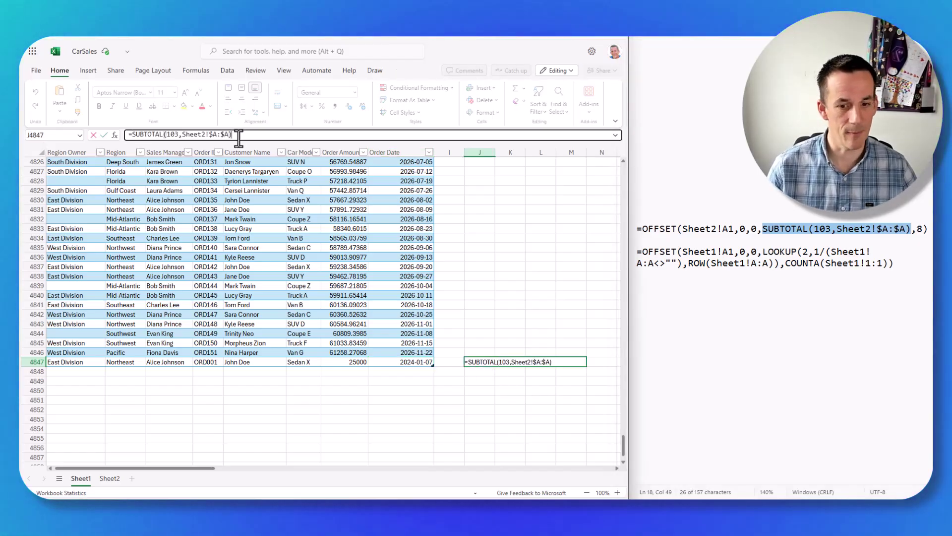
key("Return")
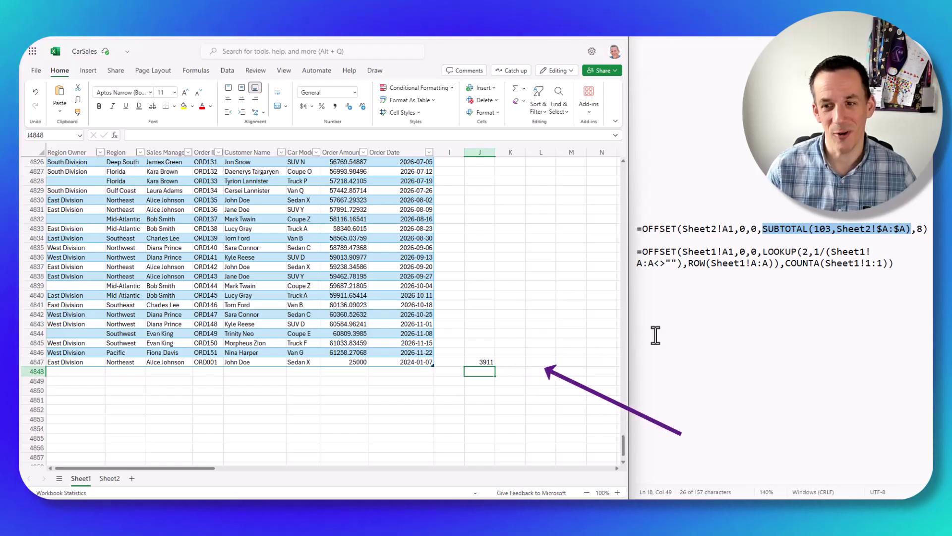
Enter the LOOKUP(2,1/(Sheet1!A:A<>""),ROW(Sheet1!A:A)) last-row check in J4848, returning 4847
left_click_drag(764, 251, 753, 264)
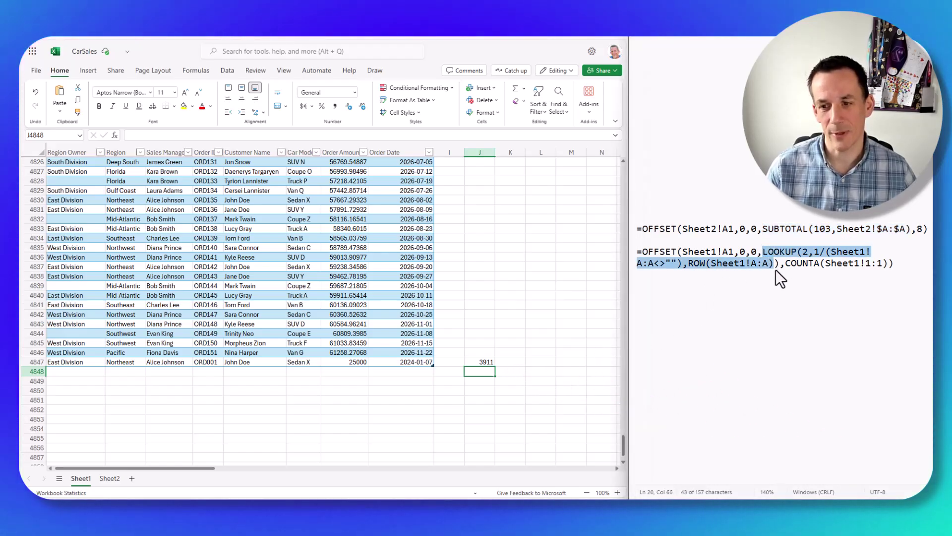
key("shift+Right")
key("ctrl+c")
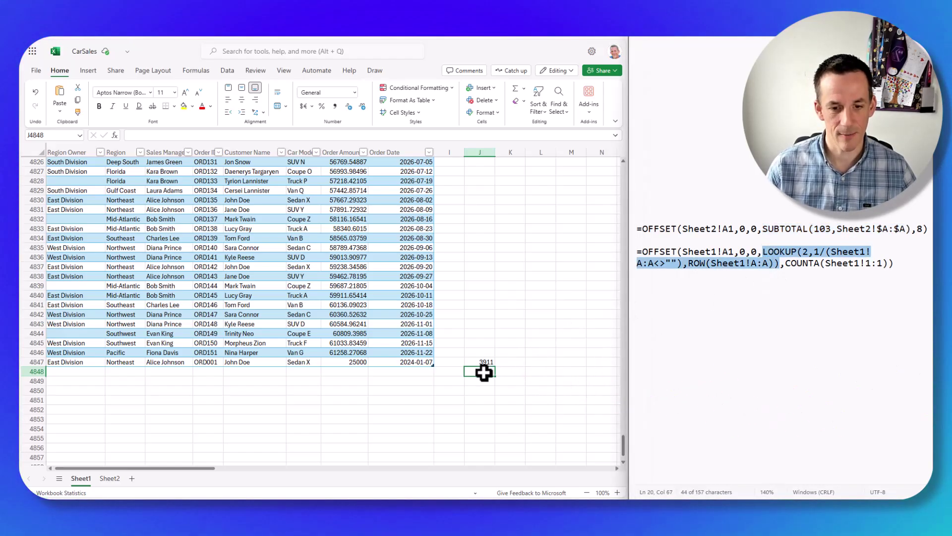
left_click(309, 135)
type("=")
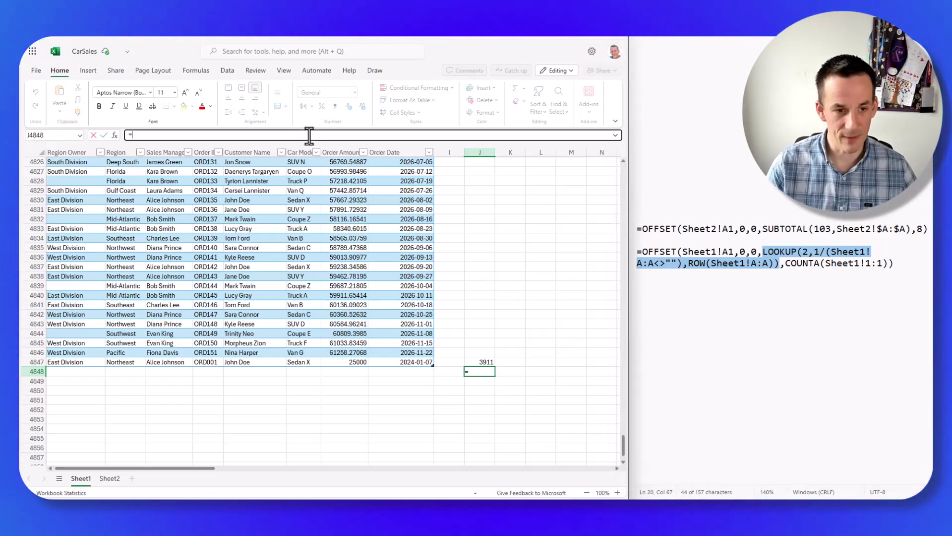
key("ctrl+v")
key("Return")
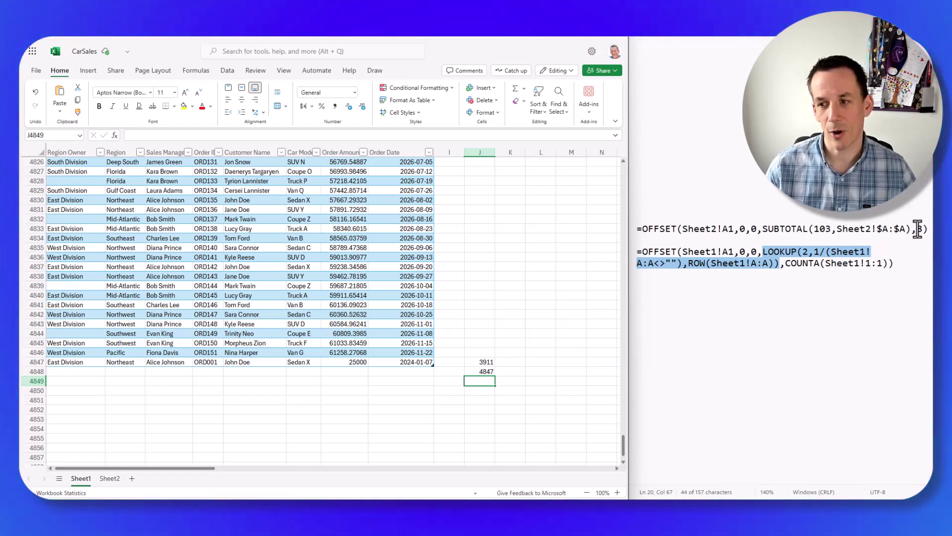
Pick out the width 8 and the COUNTA(Sheet1!1:1) part of the formula, selecting K4848
double_click(919, 228)
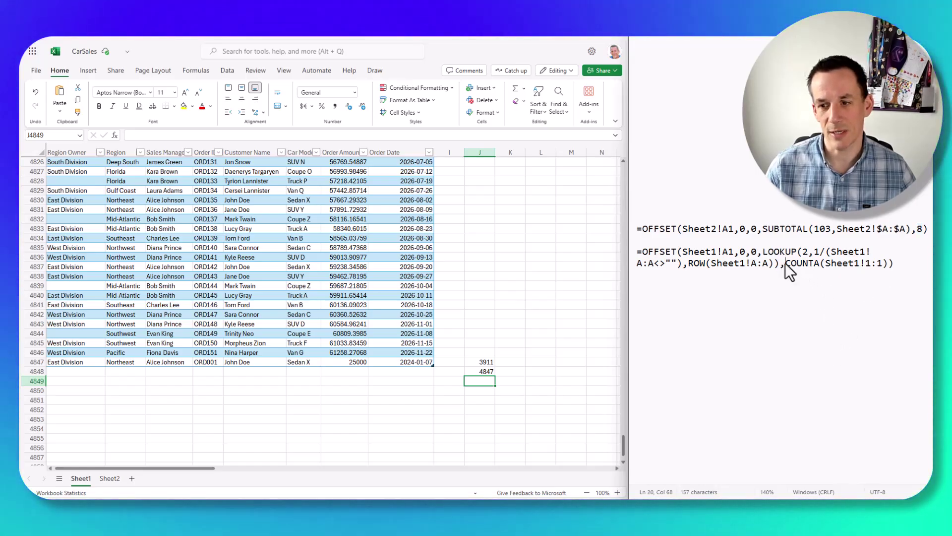
left_click_drag(785, 262, 888, 265)
key("ctrl+c")
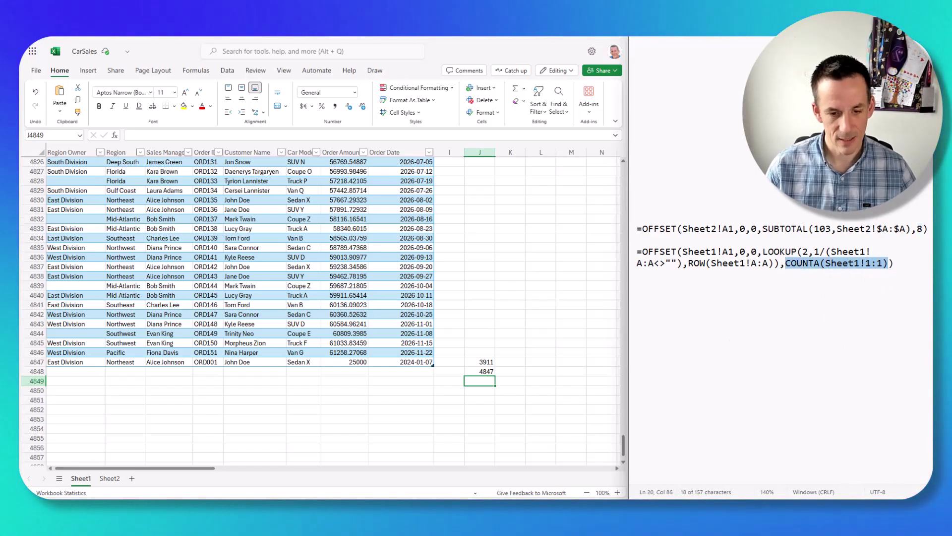
left_click(517, 372)
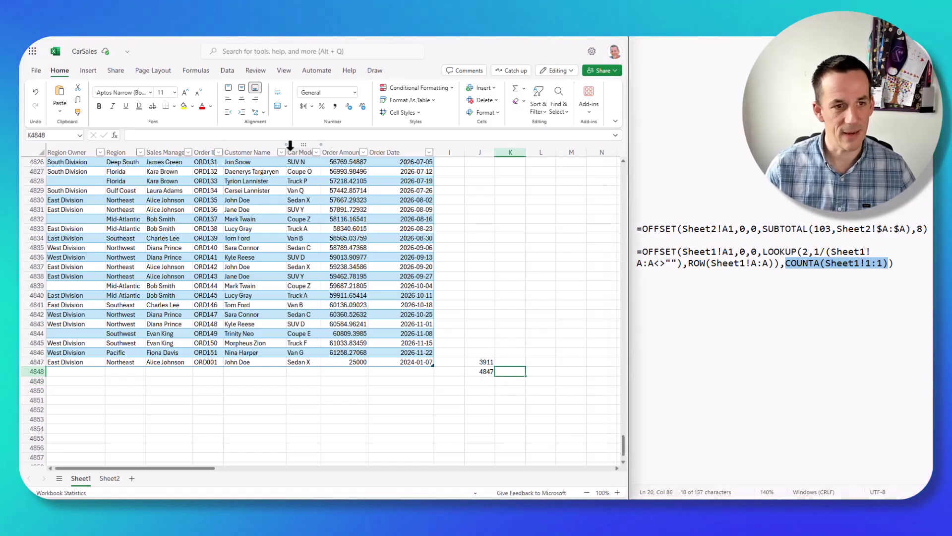
Enter =COUNTA(Sheet1!1:1) in K4848 and J2 to count the filled header cells
type("=")
left_click(254, 134)
key("ctrl+v")
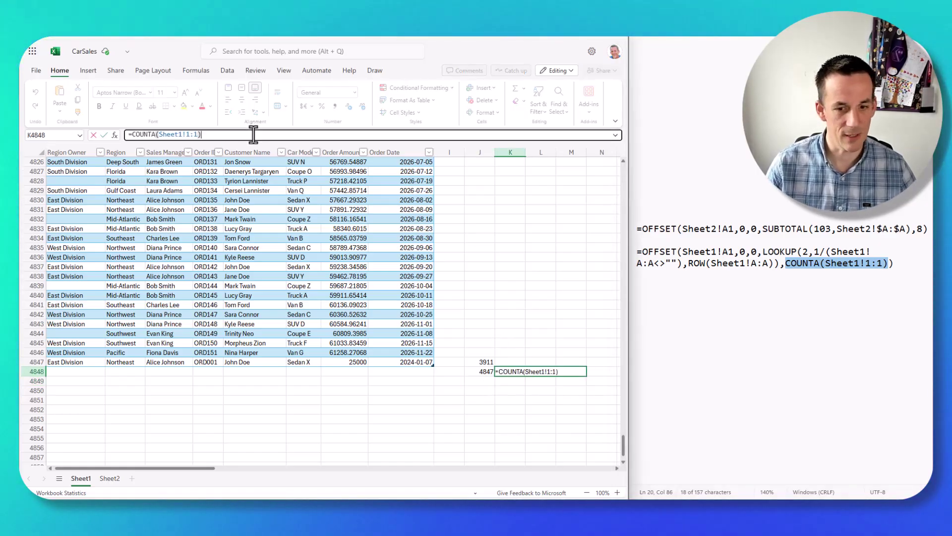
key("Return")
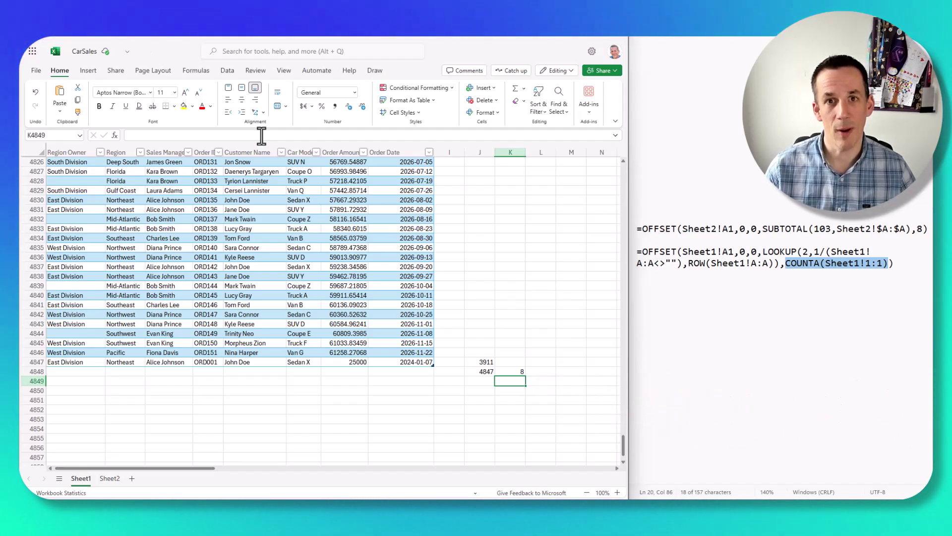
key("ctrl+Home")
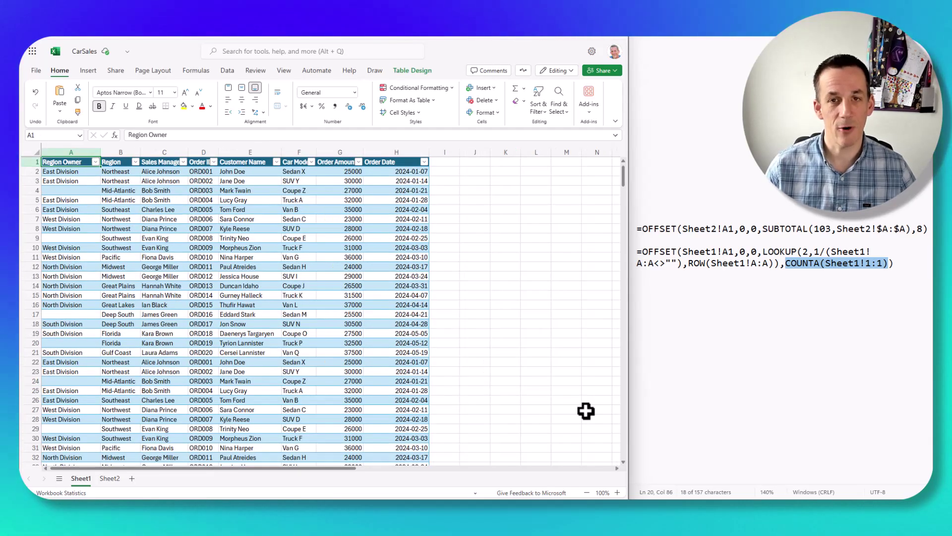
left_click(483, 172)
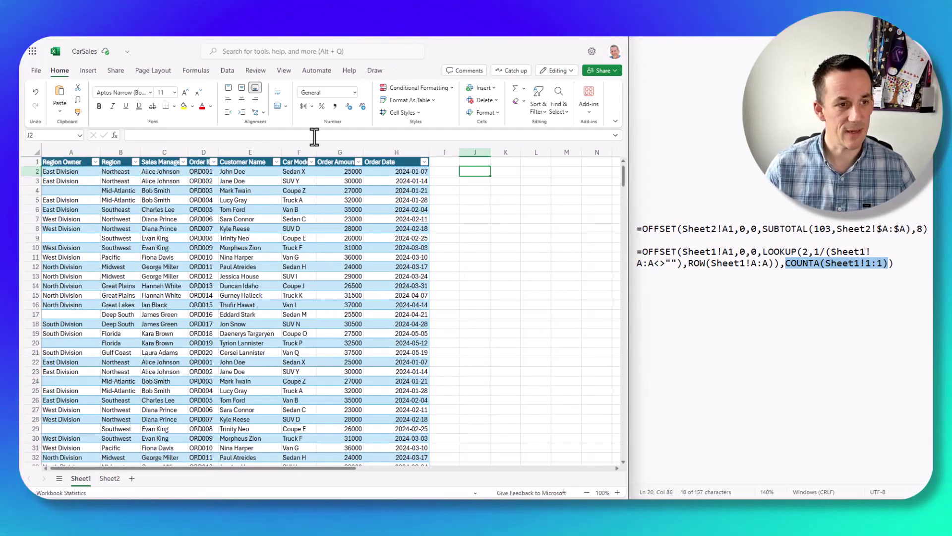
type("=")
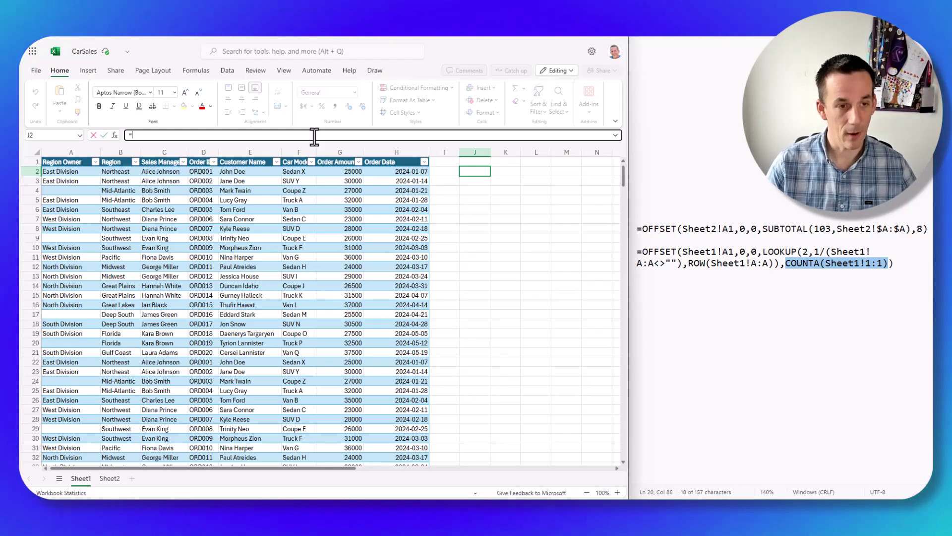
key("ctrl+v")
key("Return")
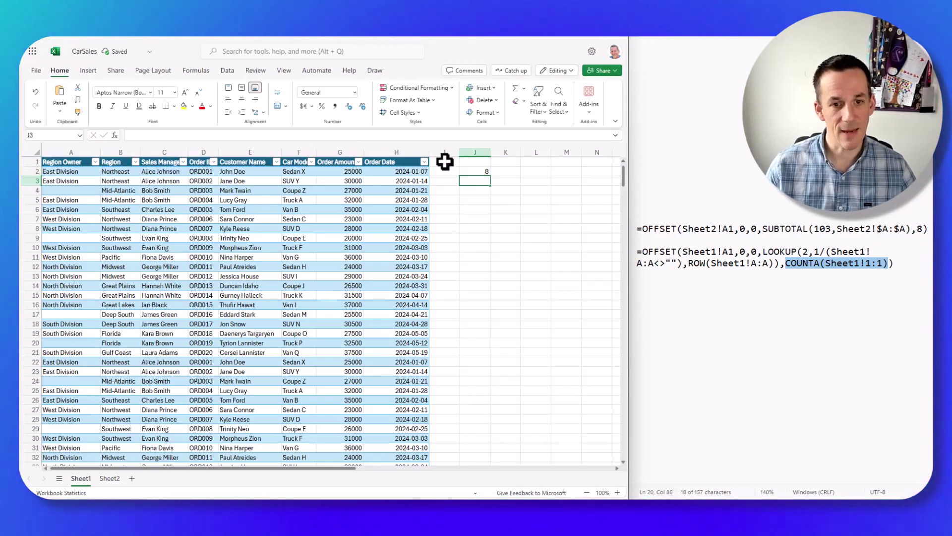
Add a 'new col' header in I1 and start another header in J1
left_click(445, 161)
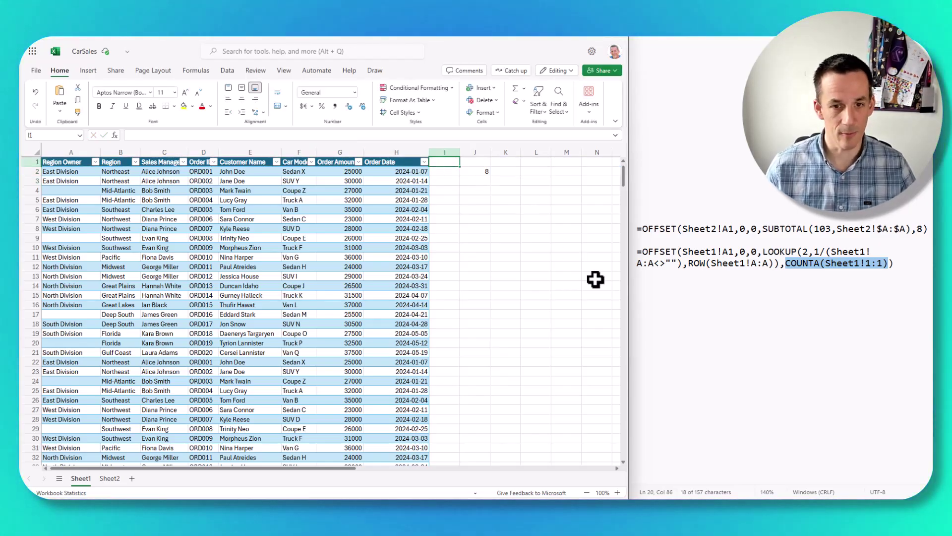
type("new col")
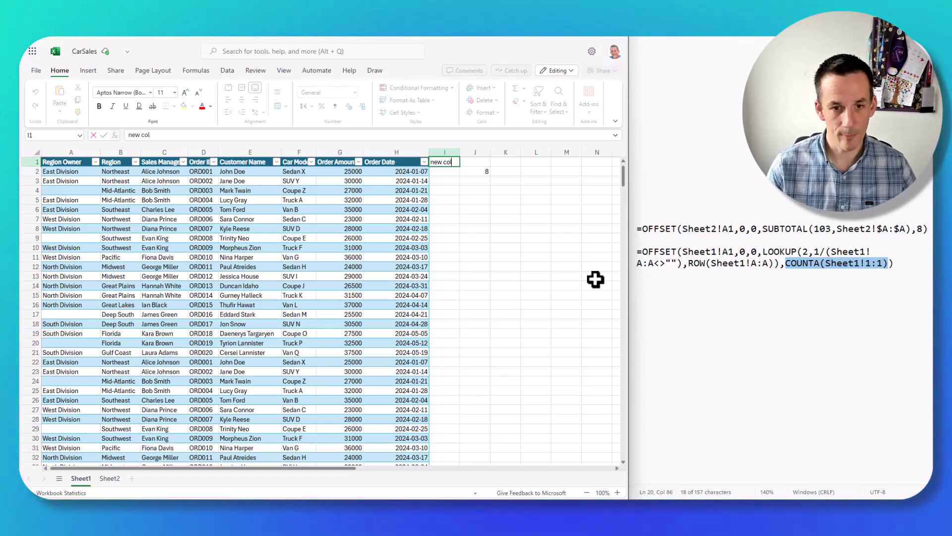
key("Tab")
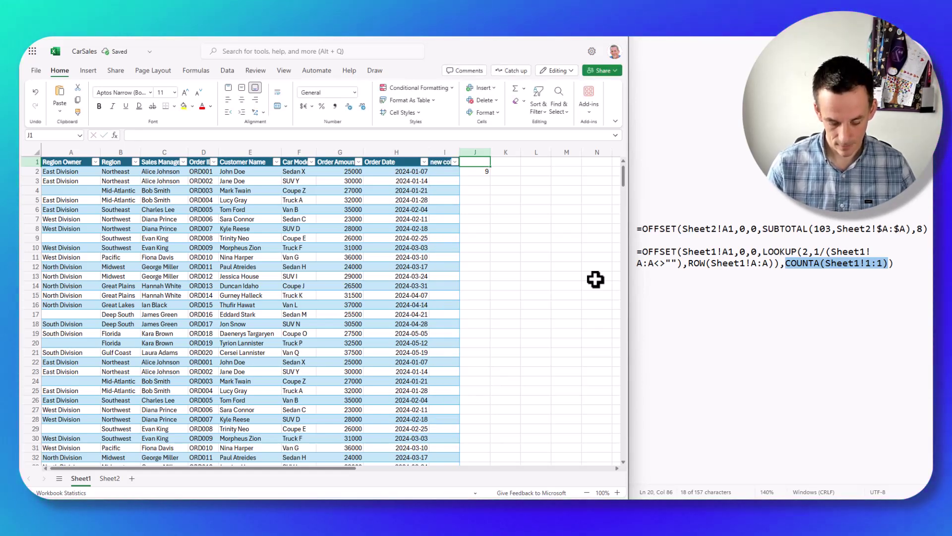
type("ne")
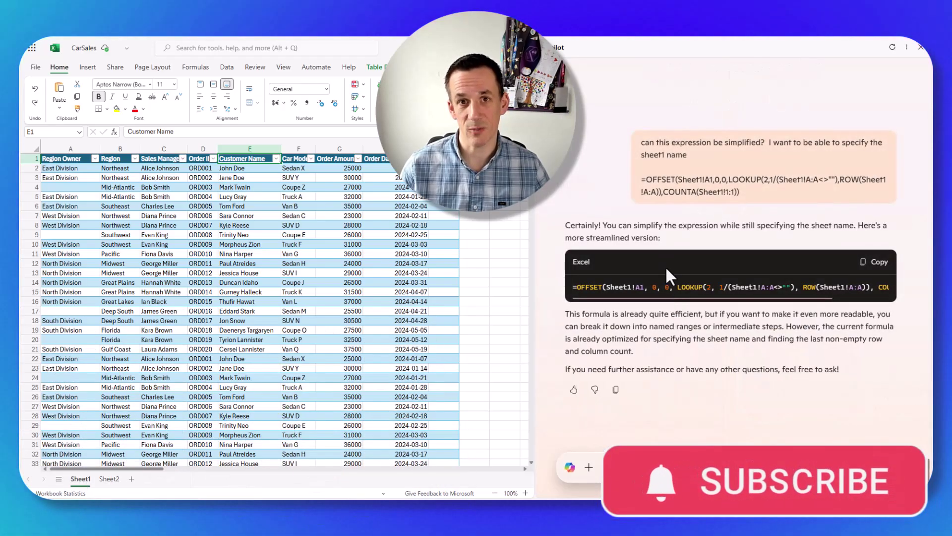
Ask Copilot whether the two pasted OFFSET formulas do the same thing and to tabulate differences
left_click(667, 473)
type("Compare the formulas, do they do the same thing?  Can you tabulate how they differ?")
type("=OFFSET(Sheet2!A1,0,0,SUBTOTAL(103,Sheet2!$A:$A),8)  =OFFSET(Sheet1!A1,0,0,LOOKUP(2,1/(Sheet1!A:A<>\"\"),ROW(Sheet1!A:A)),COUNTA(Sheet1!1:1))")
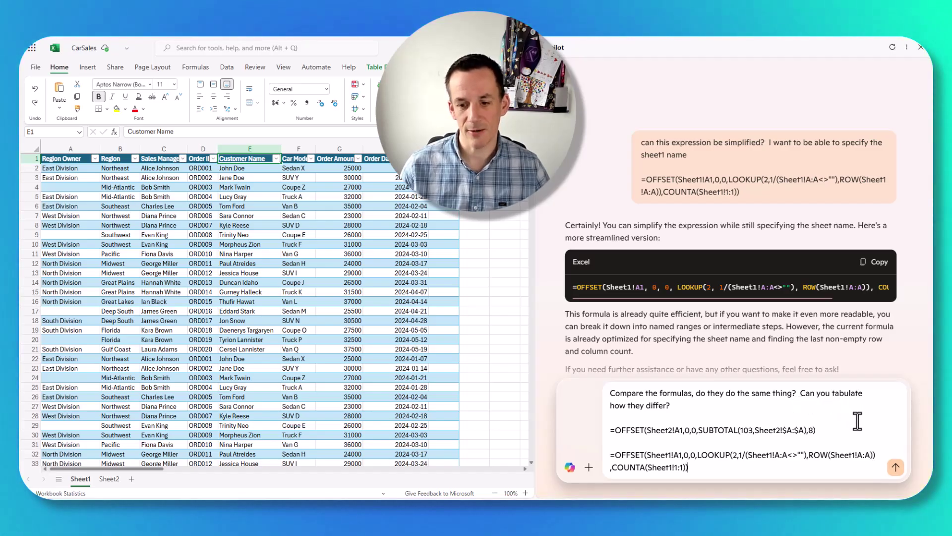
left_click(896, 468)
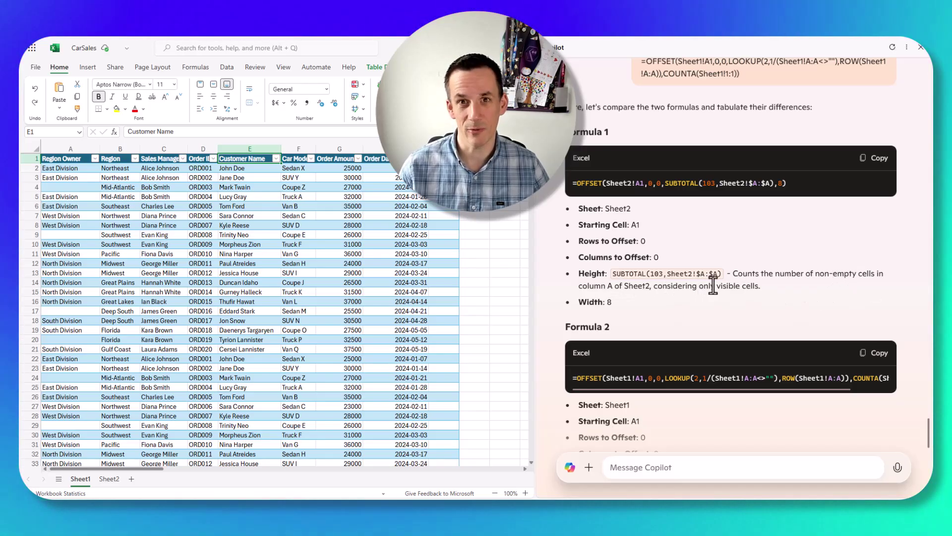
scroll(646, 332, "down", 3)
scroll(646, 331, "down", 1)
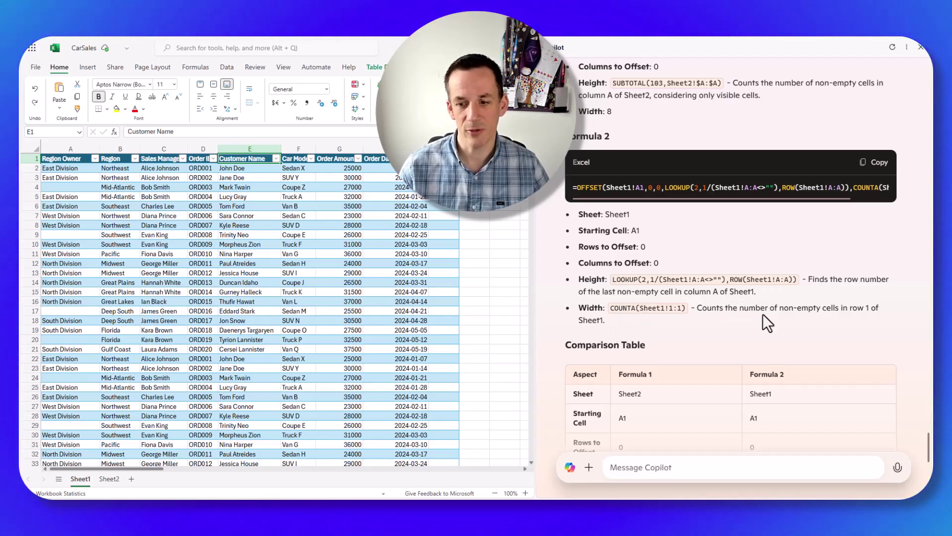
scroll(759, 315, "down", 4)
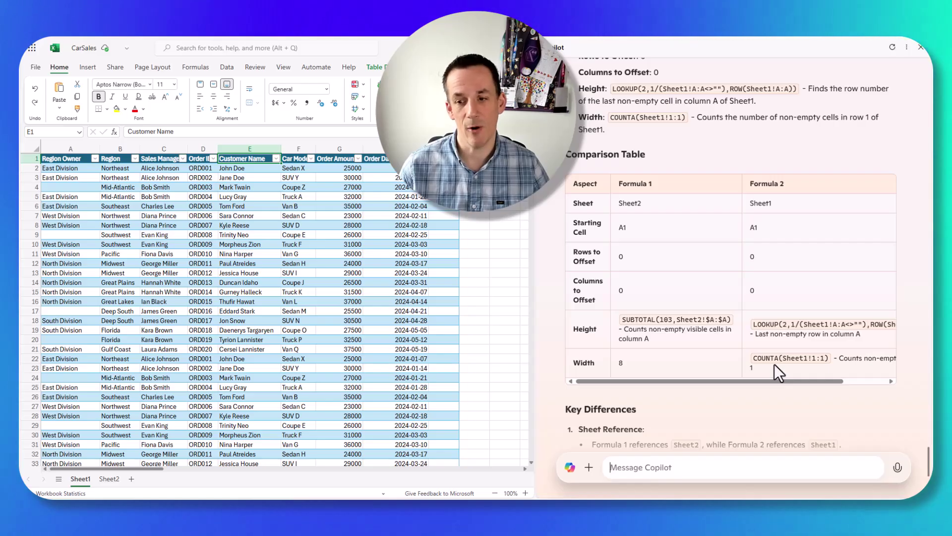
Scroll through the Key Differences and Conclusion of Copilot's formula comparison
scroll(775, 365, "down", 5)
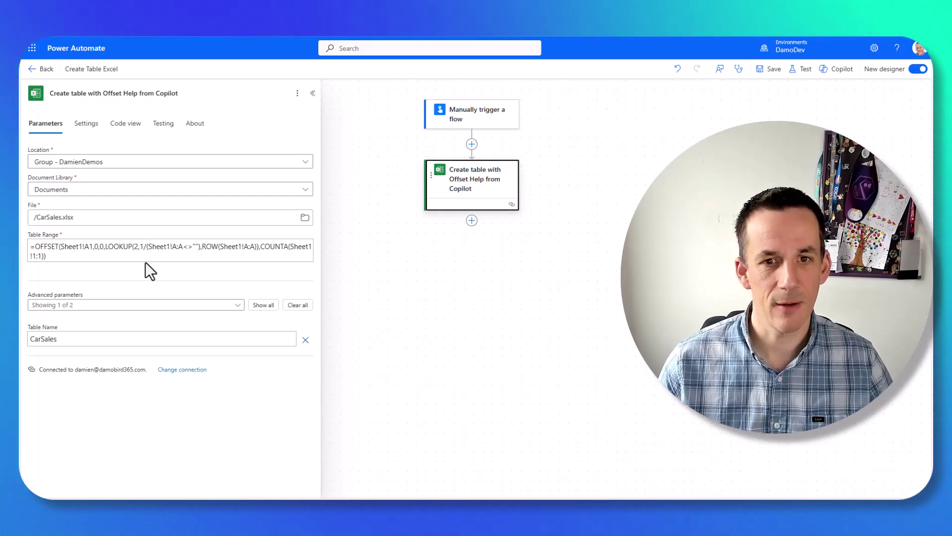
Delete the flow's manual trigger
right_click(470, 111)
left_click(499, 118)
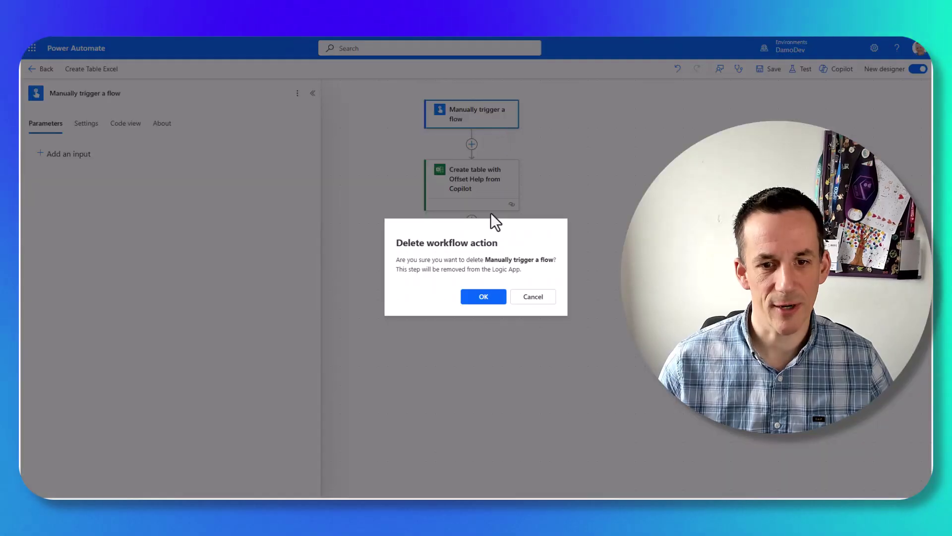
left_click(482, 296)
Add a SharePoint 'When a file is created (properties only)' trigger on the demo site's Documents library
left_click(474, 119)
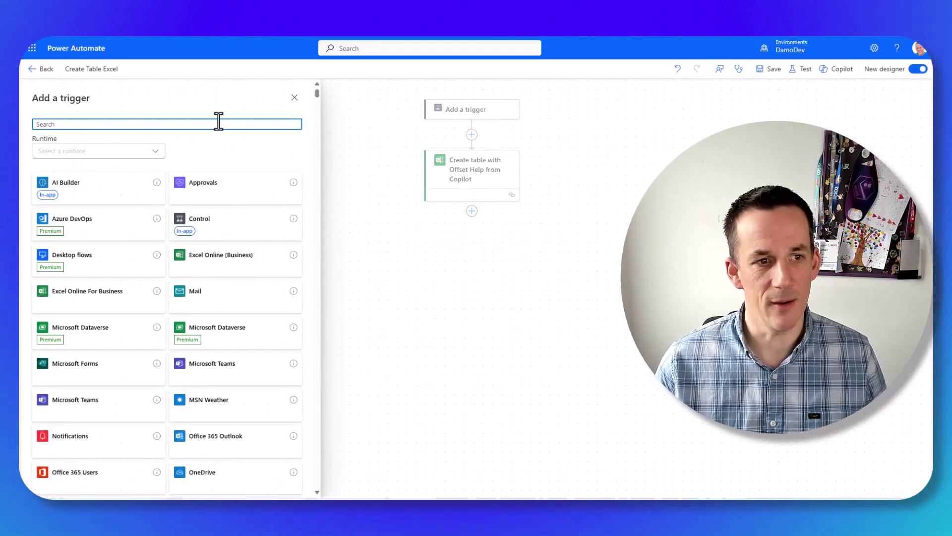
type("whena fil")
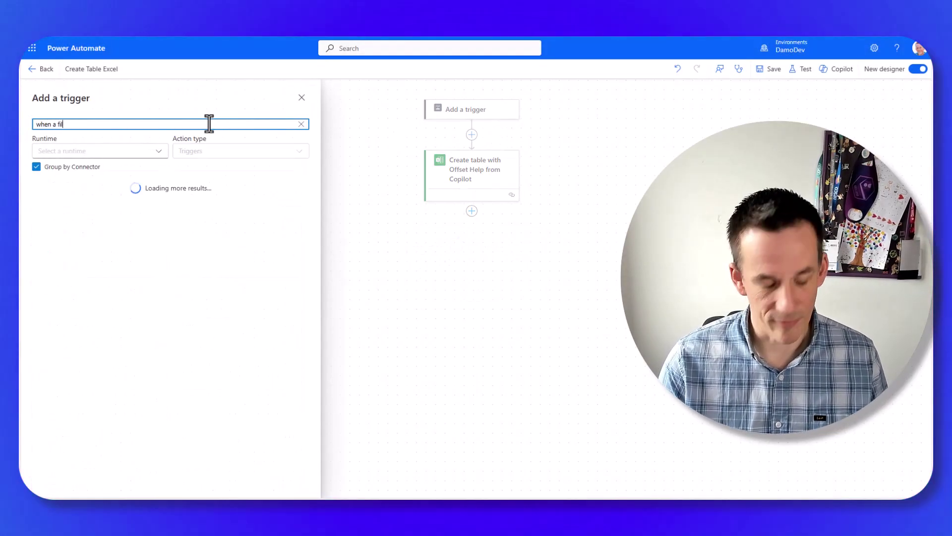
type("e is created")
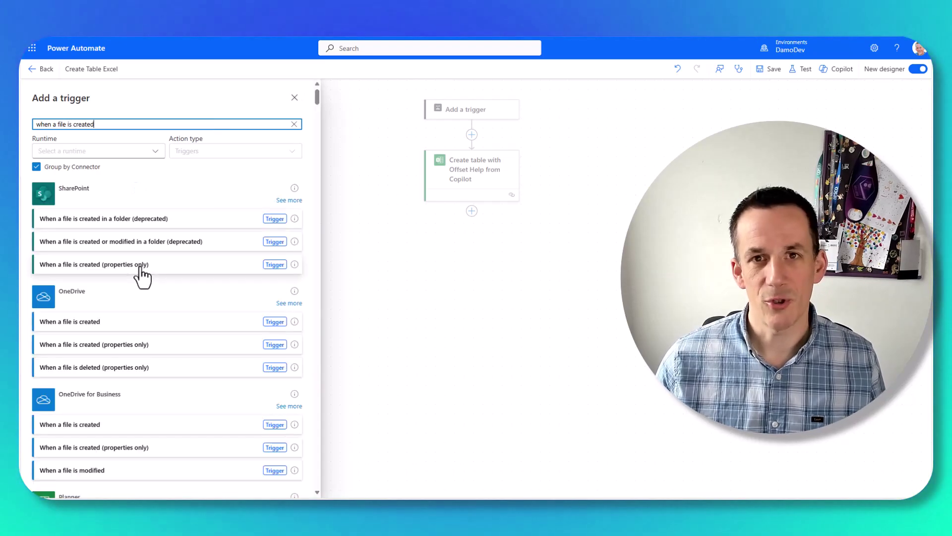
left_click(138, 265)
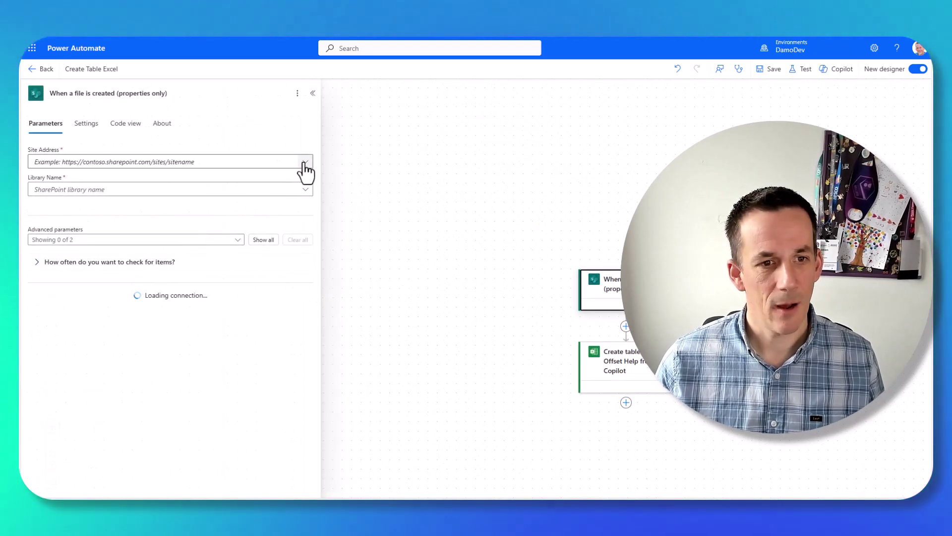
left_click(303, 163)
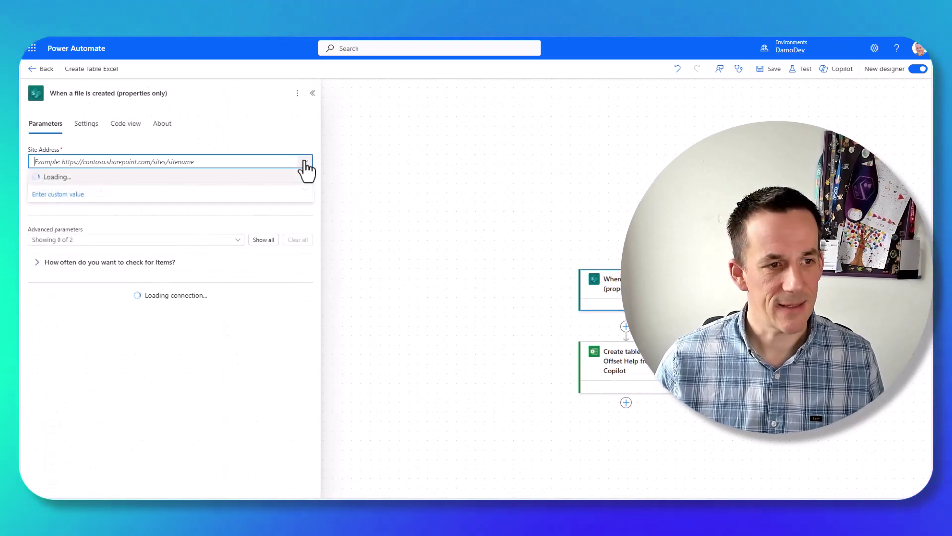
left_click(112, 195)
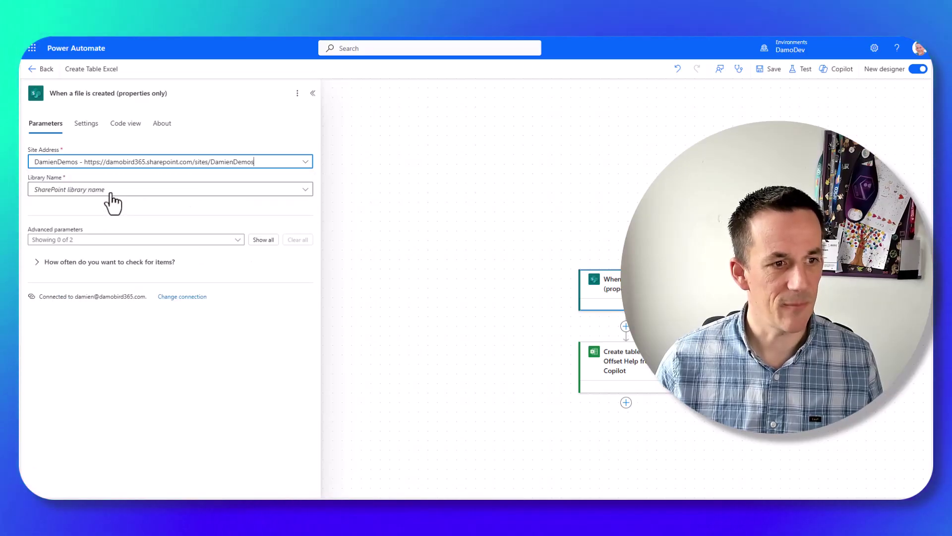
left_click(181, 191)
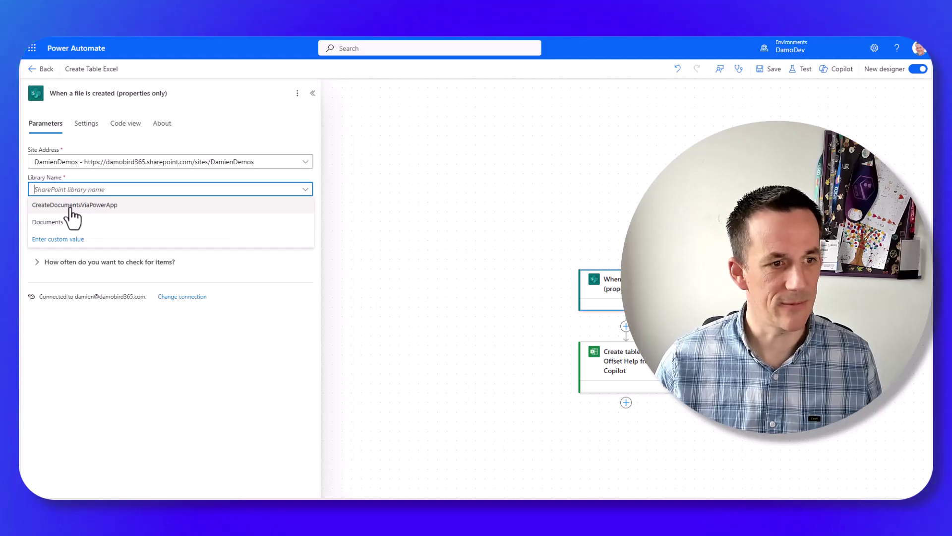
left_click(64, 223)
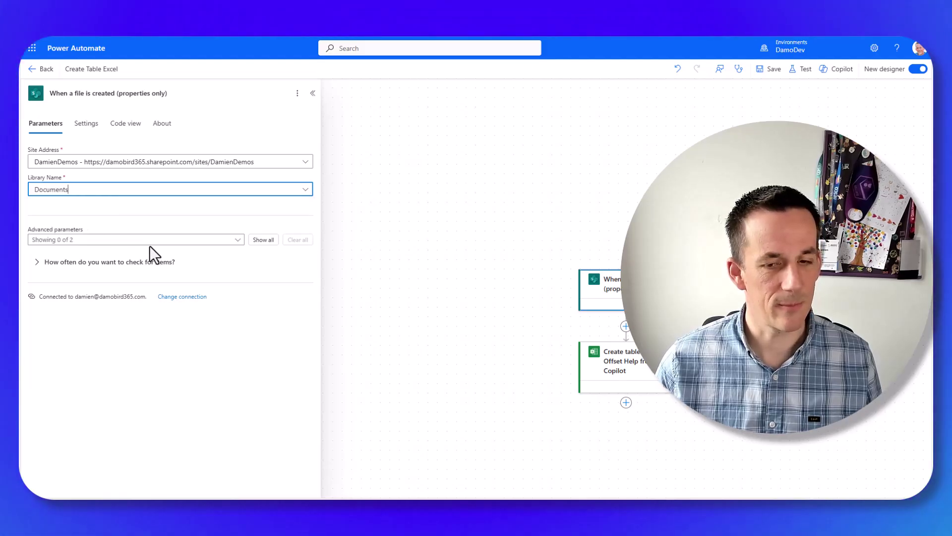
left_click(462, 206)
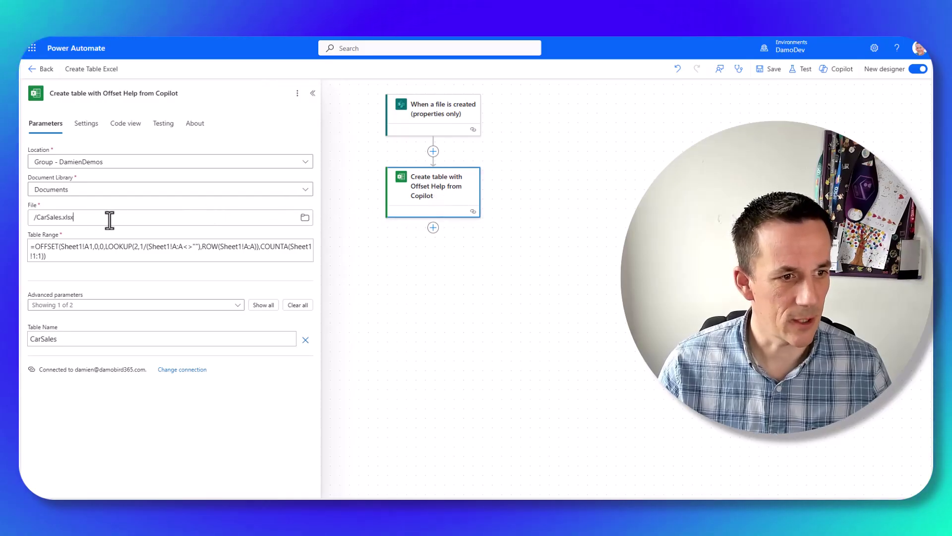
Replace the Create table file CarSalesNew path with the trigger's Identifier and save the flow
key("BackSpace")
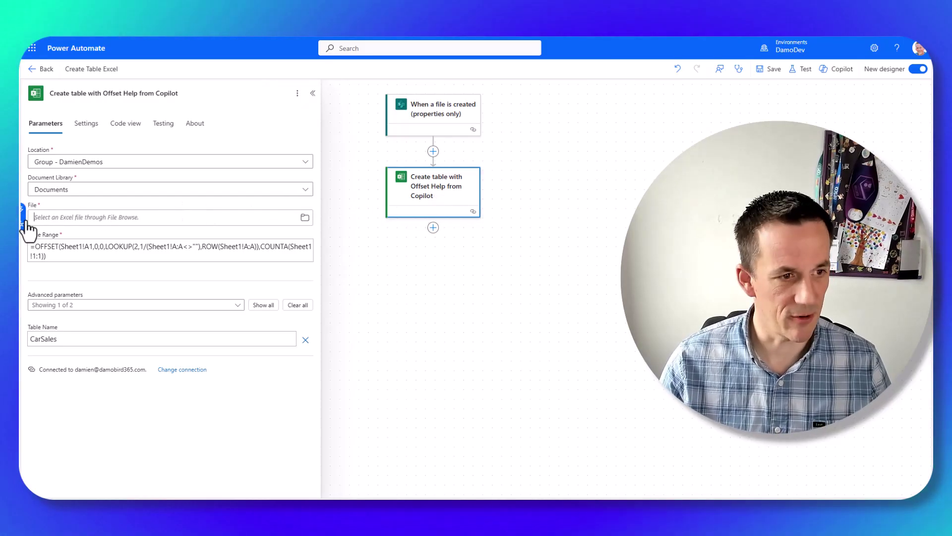
type("/")
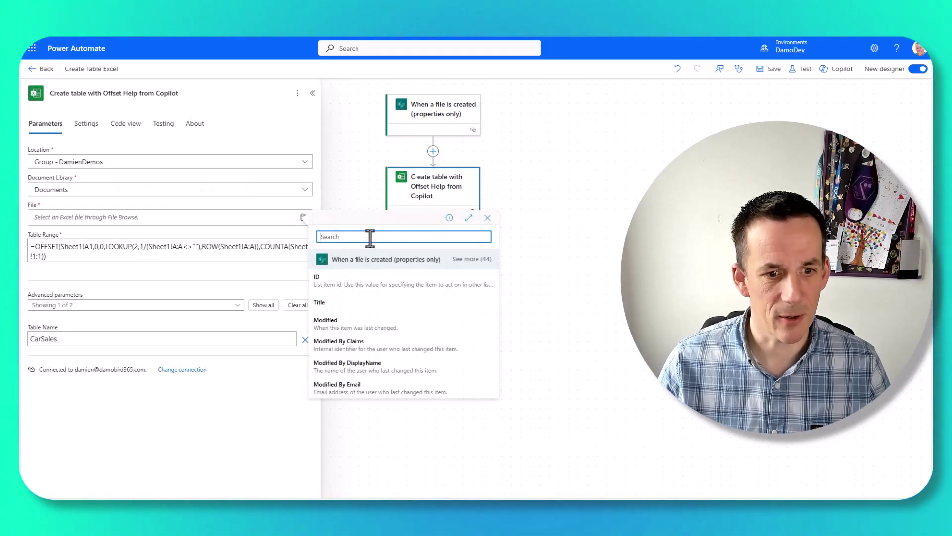
type("ident")
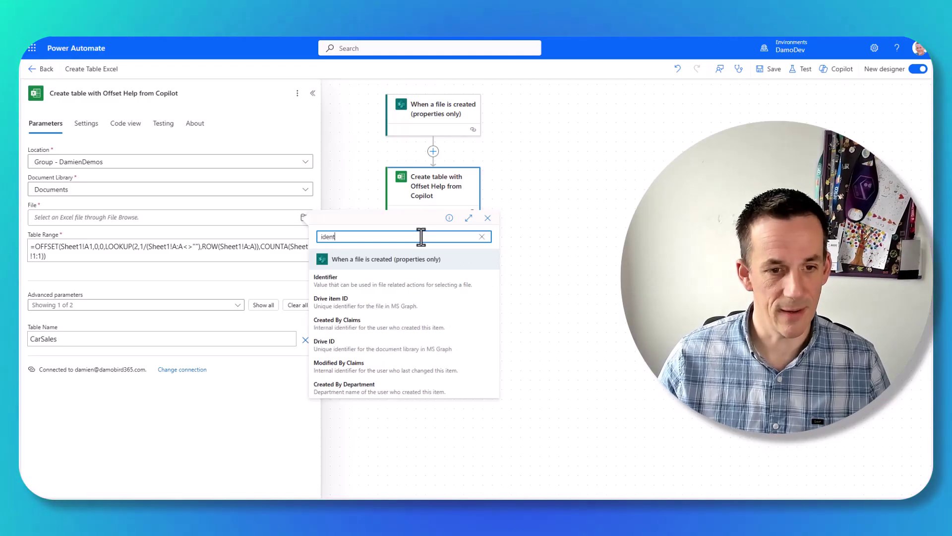
left_click(404, 283)
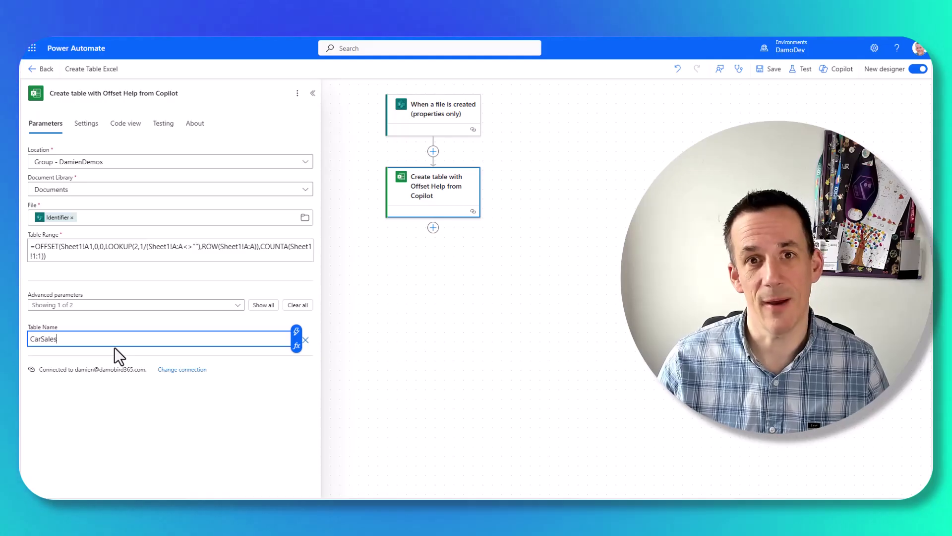
left_click(771, 70)
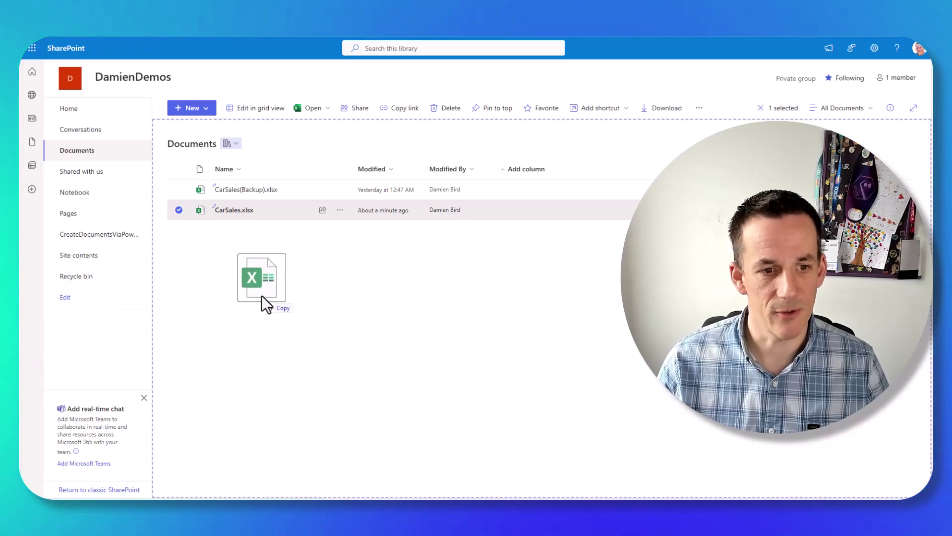
Upload CarSalesNew.xlsx into the Documents library and open it
left_click_drag(262, 293, 261, 285)
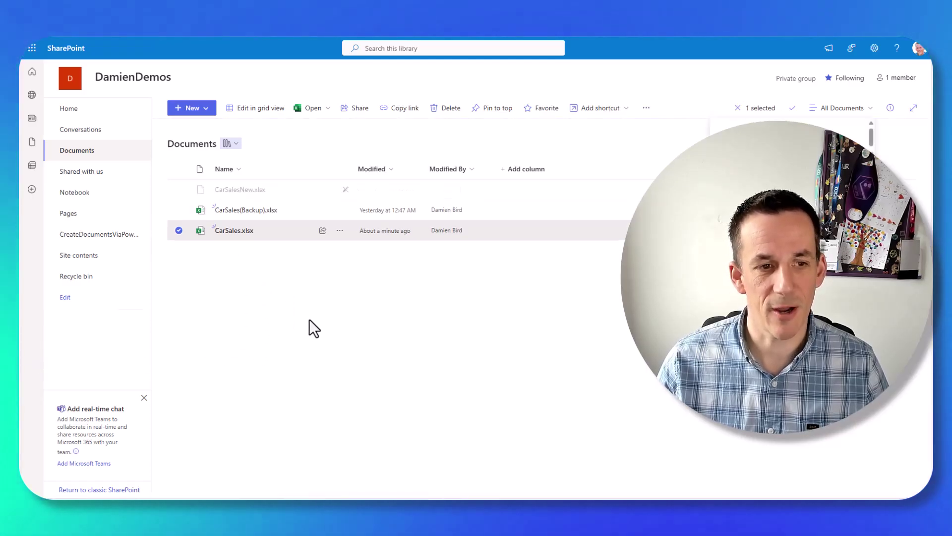
left_click(236, 189)
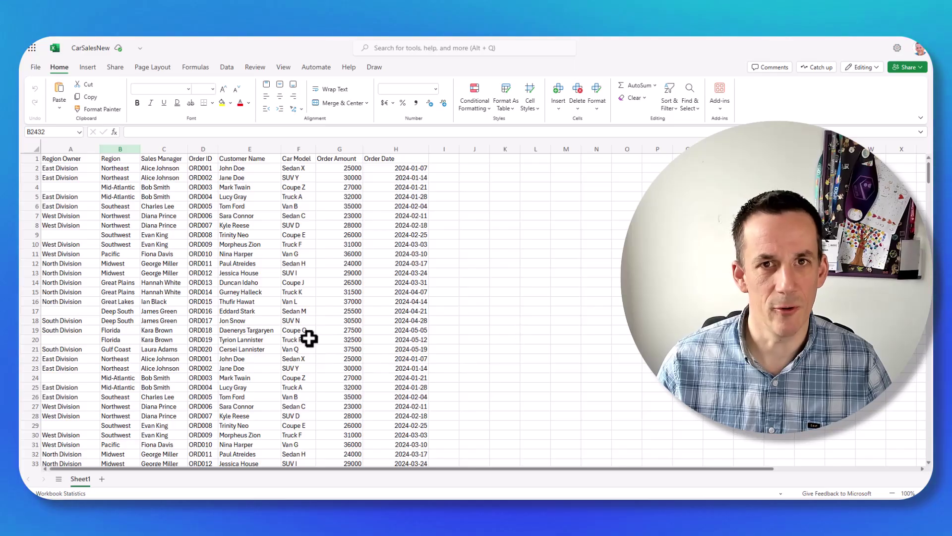
Scroll the CarSalesNew sheet and jump to the table's last data row, 4847
scroll(221, 270, "down", 5)
scroll(223, 272, "down", 1)
scroll(222, 272, "down", 5)
scroll(222, 272, "down", 5)
left_click(222, 272)
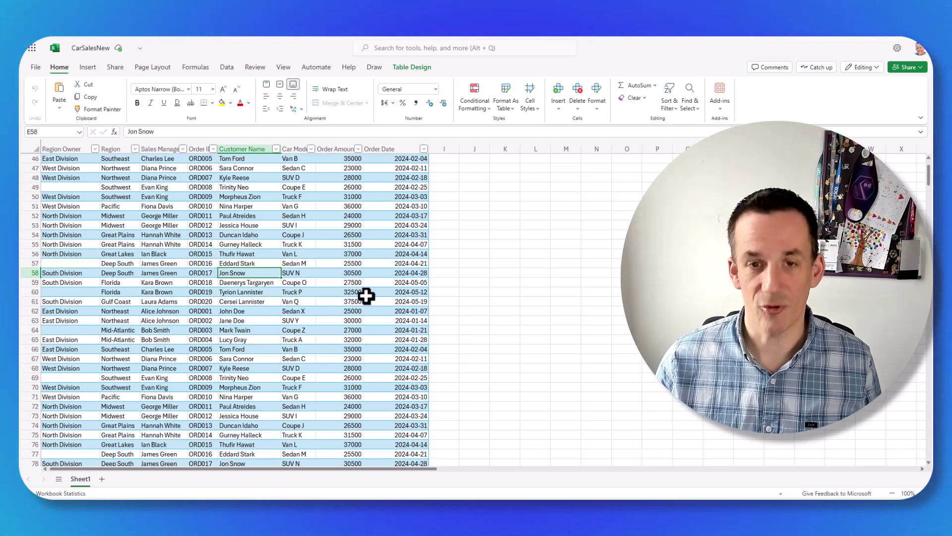
key("ctrl+End")
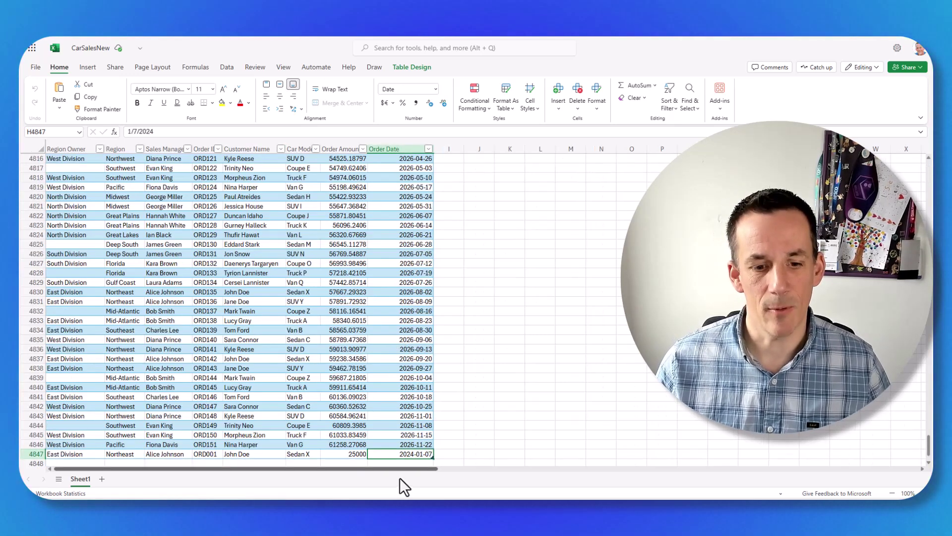